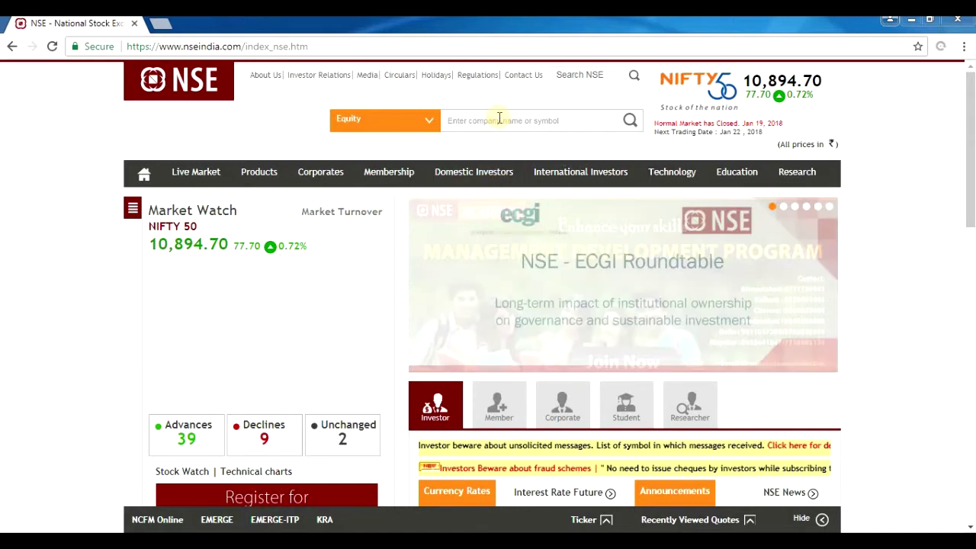
Step: Search for 'nifty' in the Equity Derivatives segment to open the NIFTY futures quote
click(500, 118)
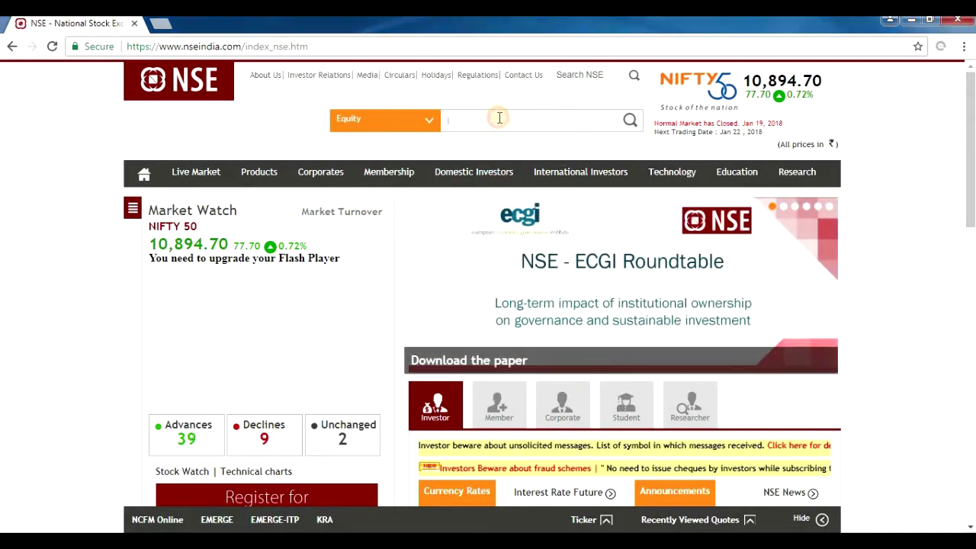
click(432, 122)
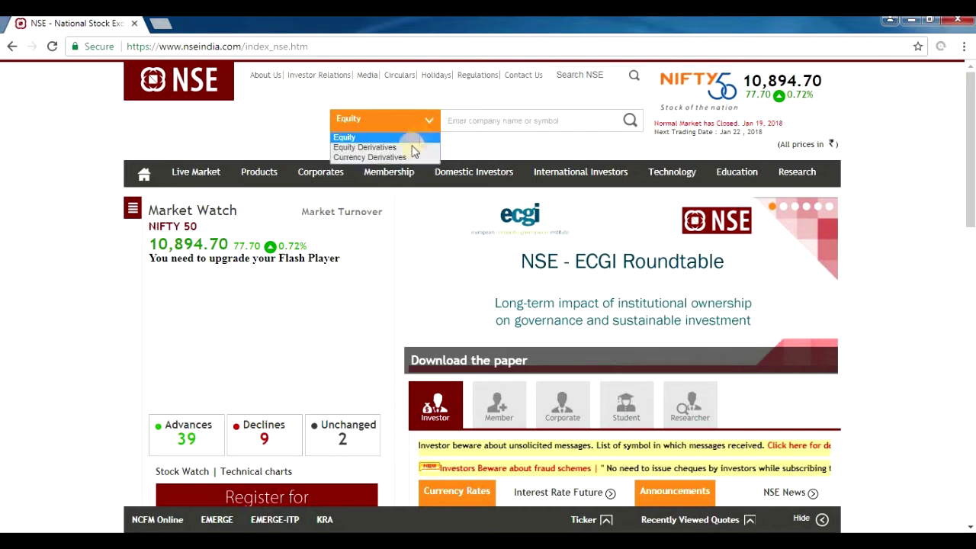
click(412, 145)
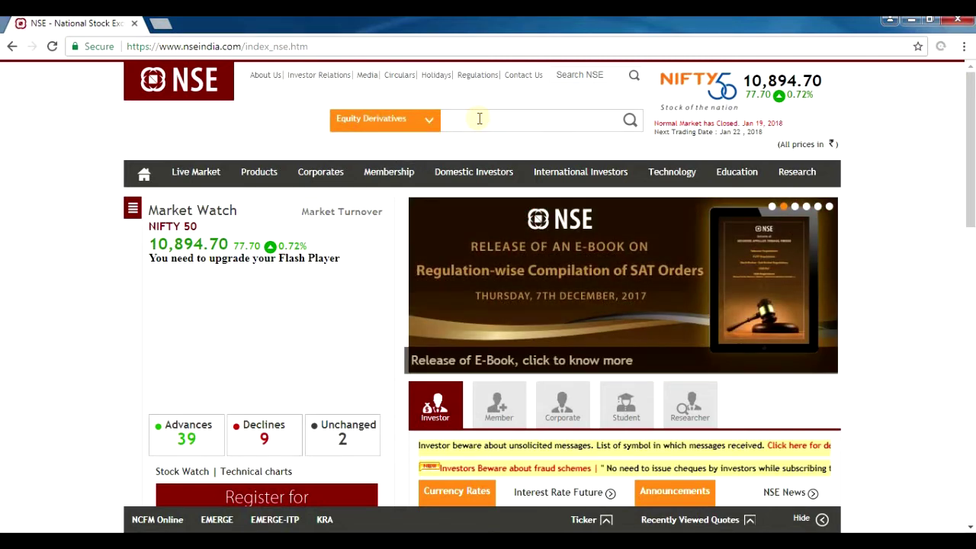
click(479, 115)
text(ni)
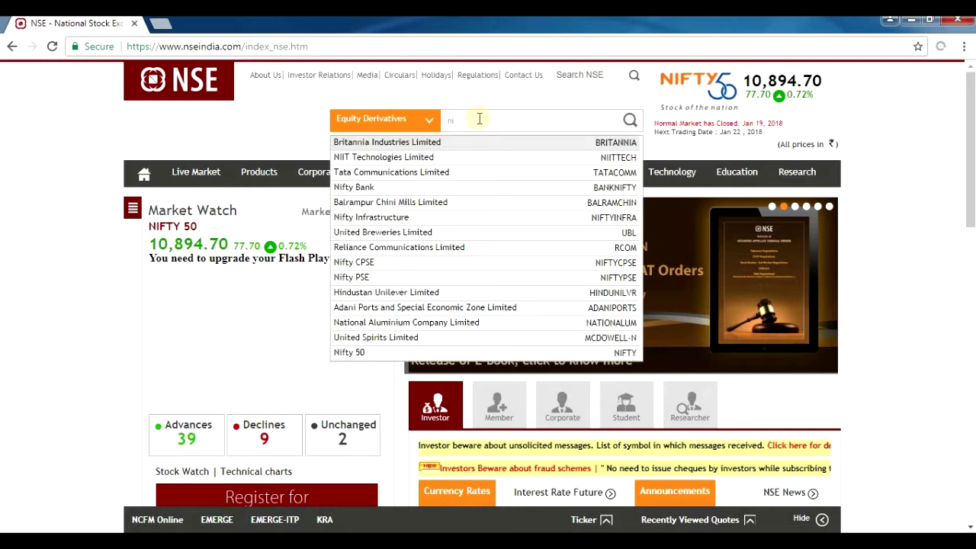
text(fty)
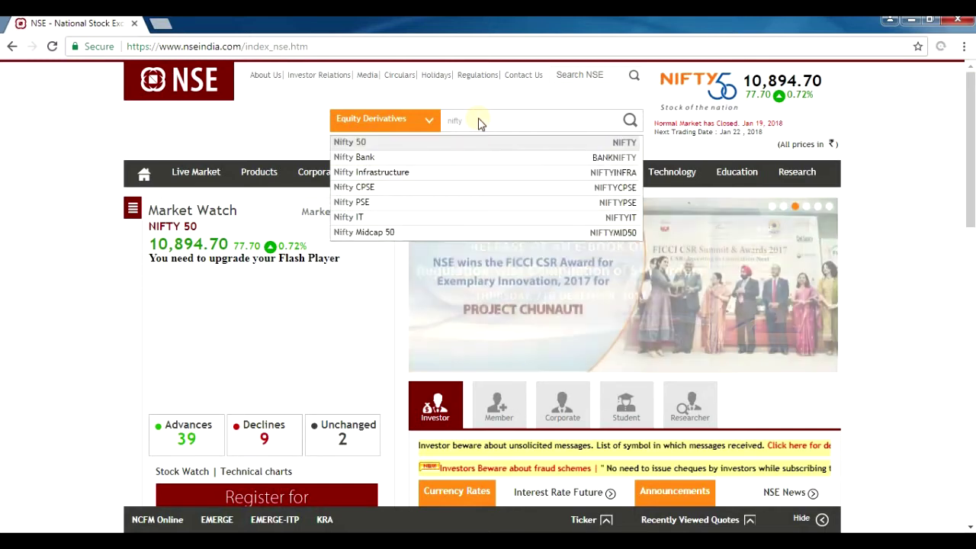
key(Return)
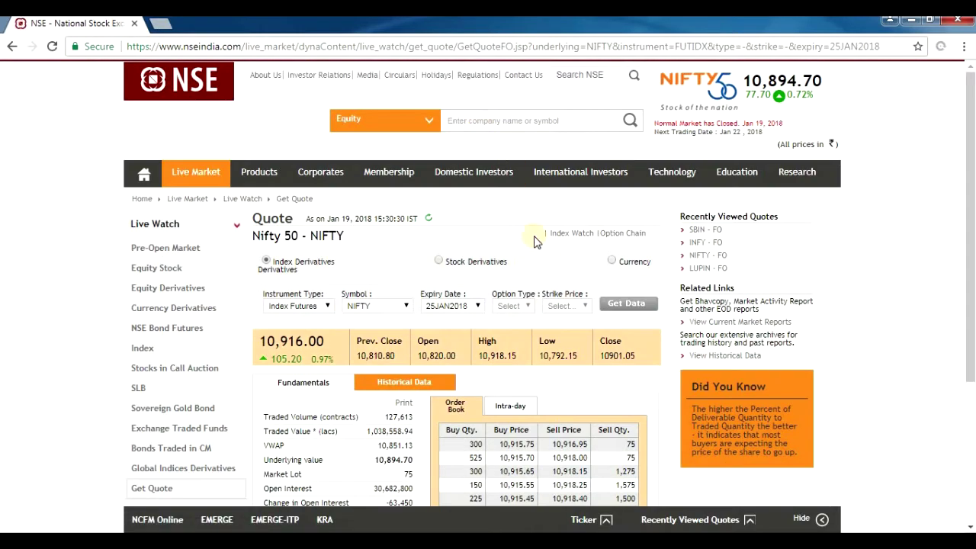
Step: Load the NIFTY futures historical price table for the last 3 months
scroll(534, 238, down, 3)
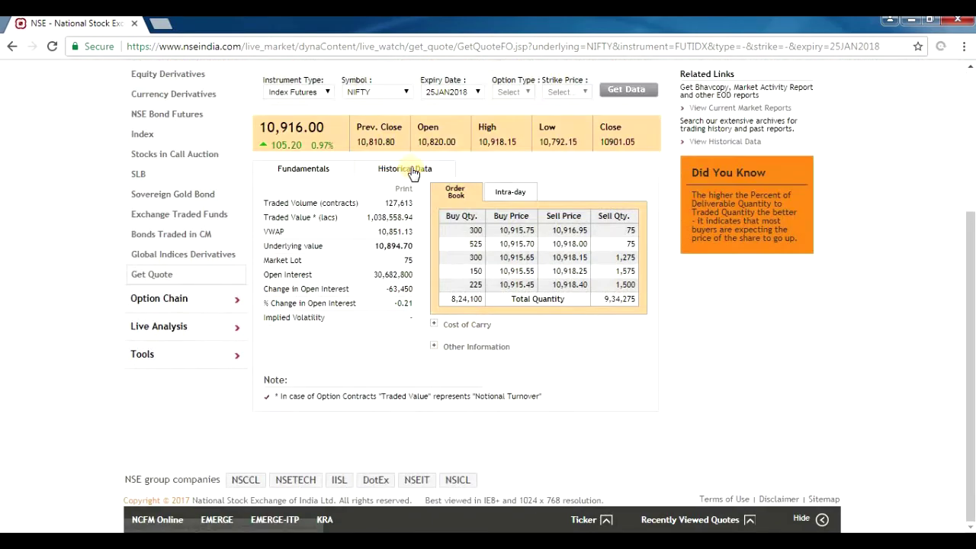
click(413, 173)
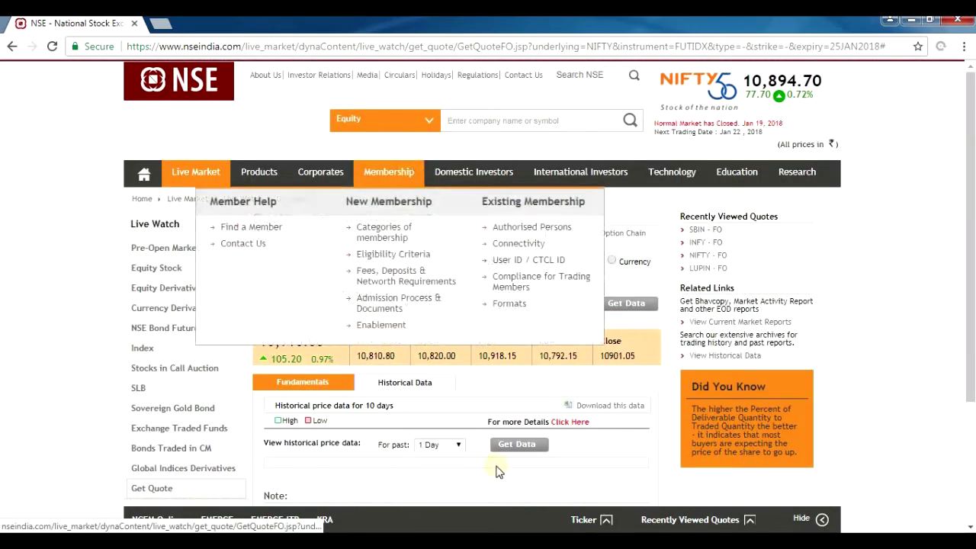
click(460, 450)
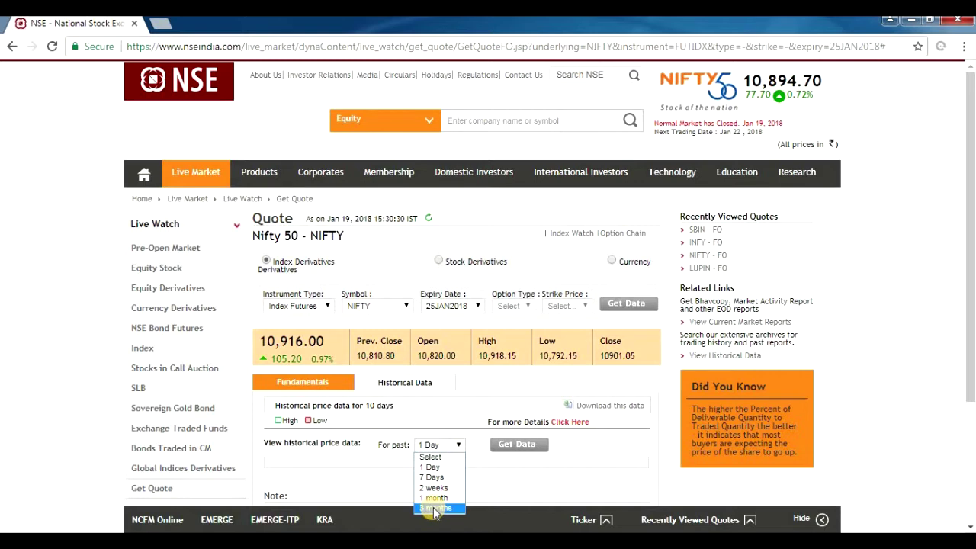
click(435, 508)
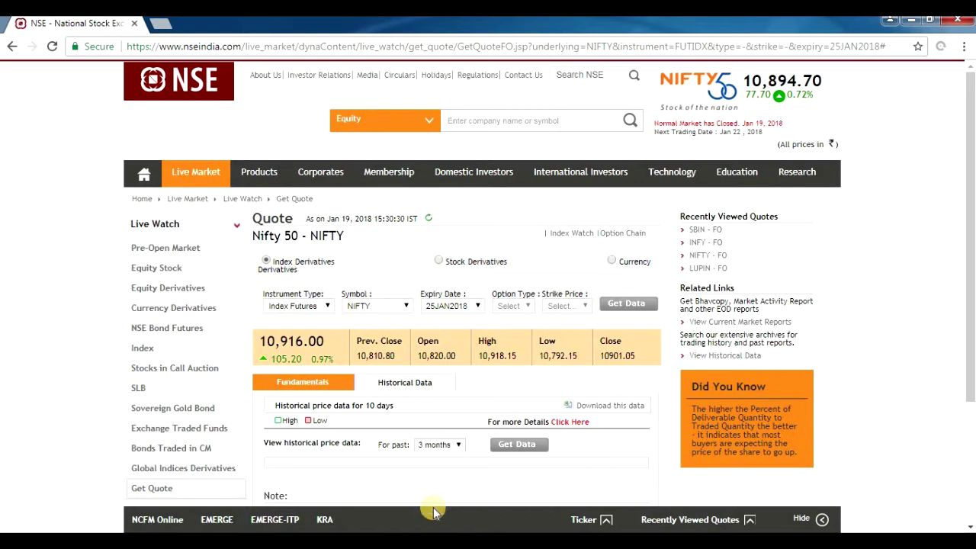
click(529, 448)
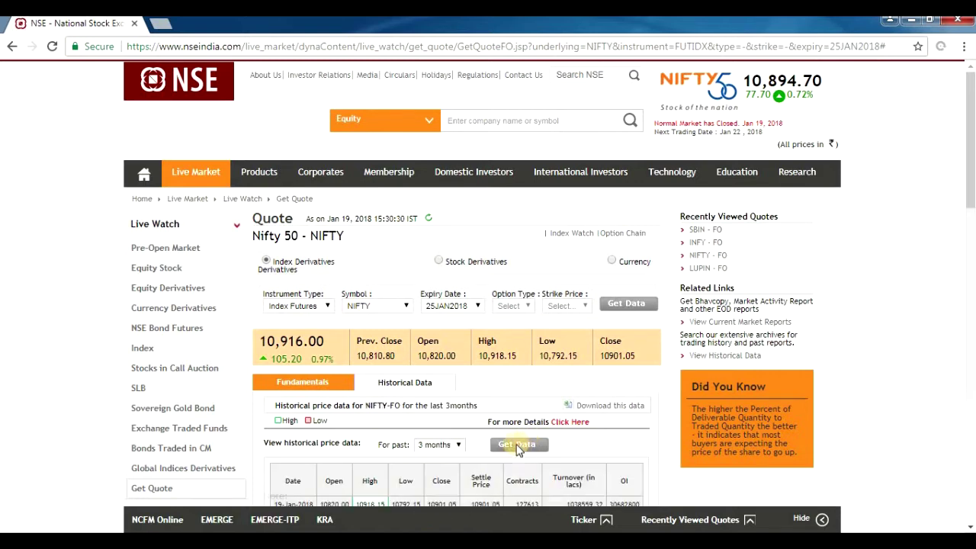
Step: Review the 3-month NIFTY table and download it as a CSV file
scroll(581, 415, down, 4)
scroll(579, 413, down, 4)
scroll(580, 413, down, 3)
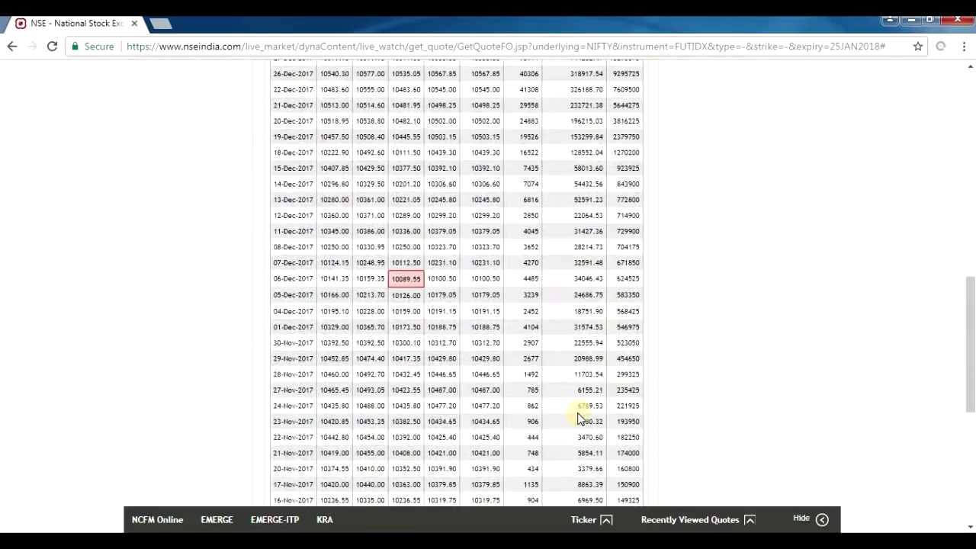
scroll(578, 415, down, 5)
scroll(577, 418, down, 3)
scroll(577, 412, up, 2)
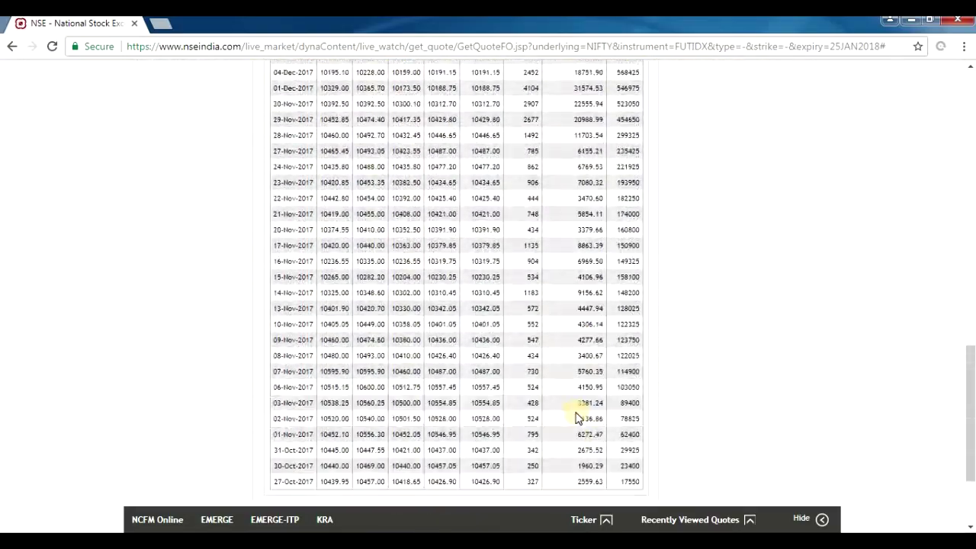
scroll(577, 410, up, 4)
scroll(577, 407, up, 5)
scroll(572, 404, up, 2)
scroll(579, 366, up, 1)
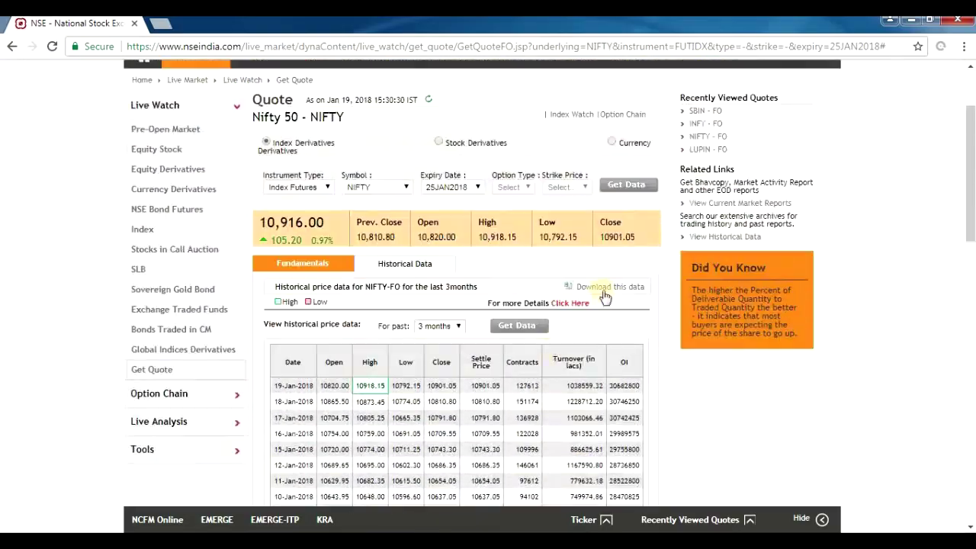
click(608, 287)
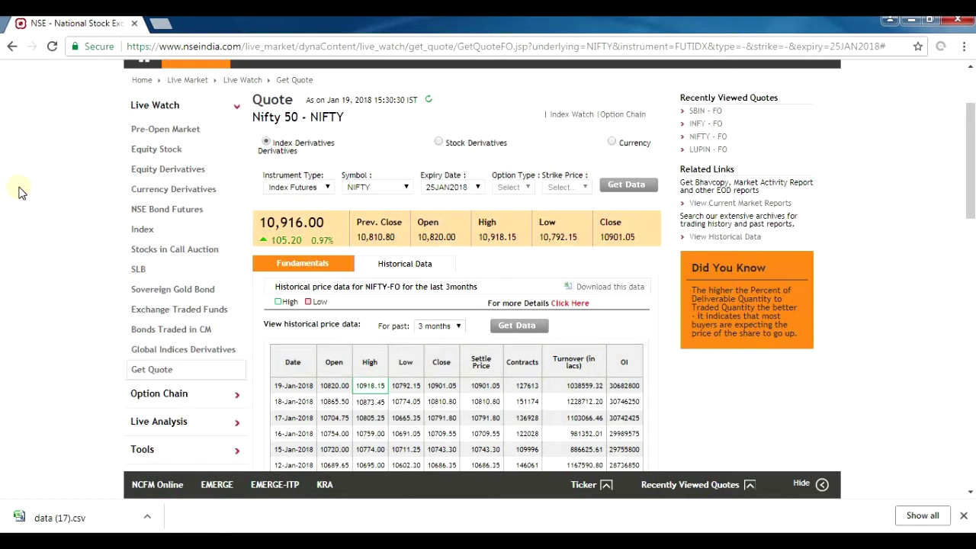
scroll(305, 164, up, 3)
Step: Search for State Bank of India and switch to its SBIN derivatives quote
click(476, 124)
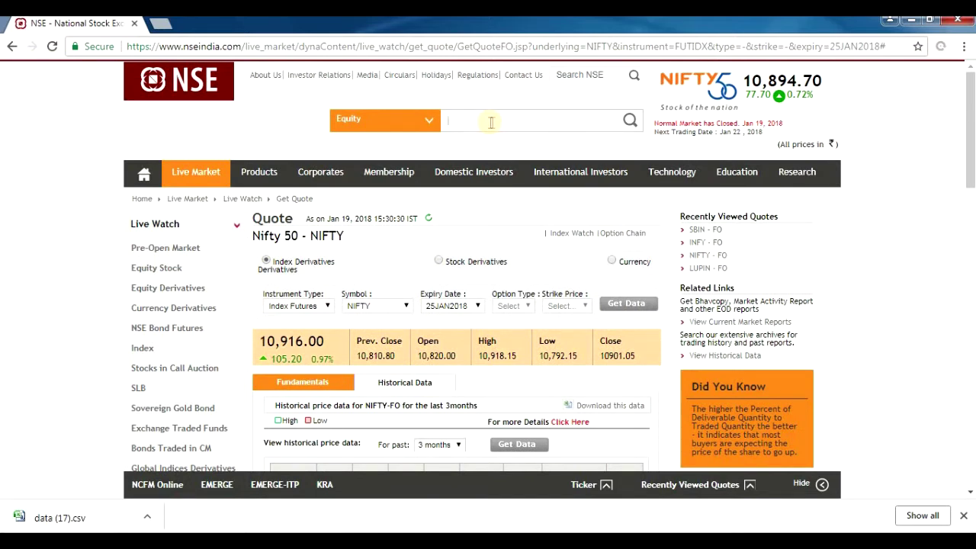
text(sbin)
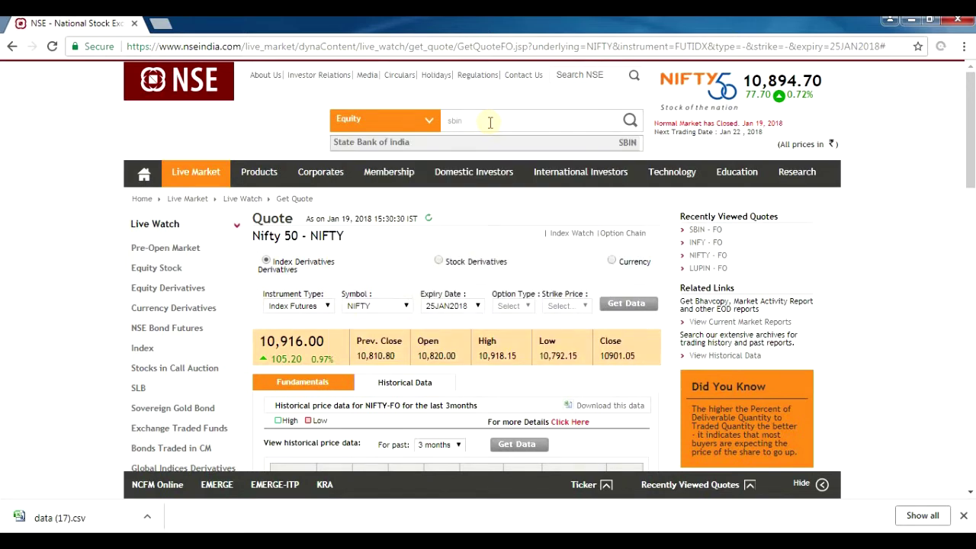
key(Return)
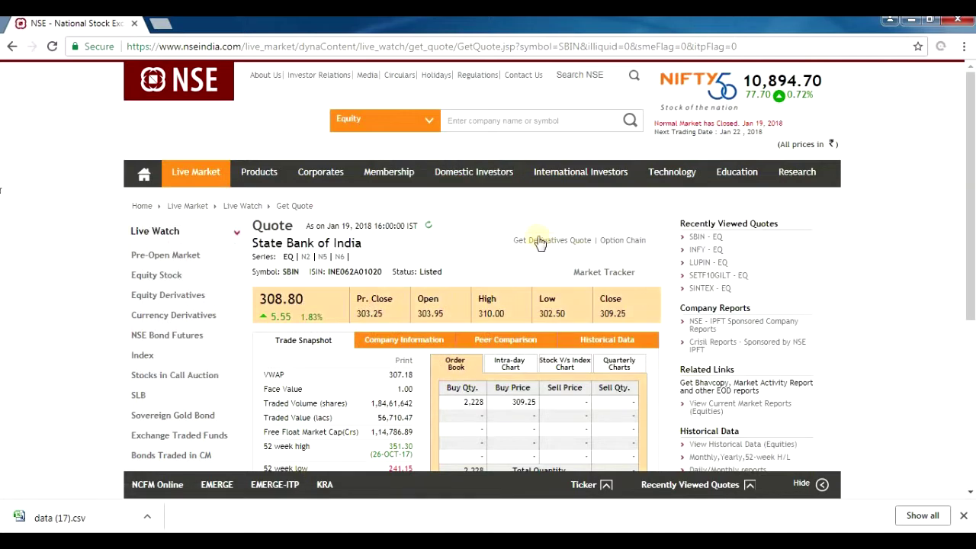
click(538, 241)
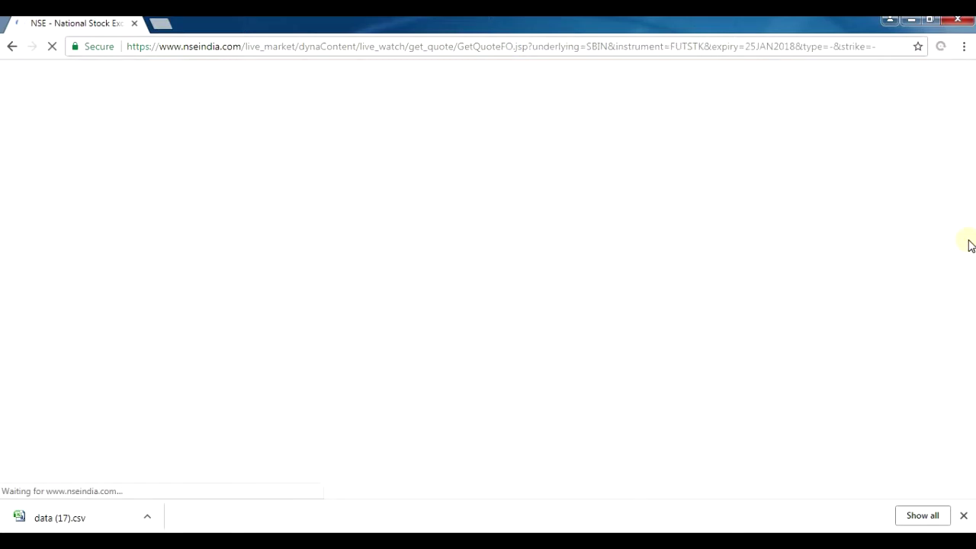
Step: Load the SBIN futures historical price table for the last 3 months
scroll(960, 243, down, 1)
scroll(958, 239, down, 2)
scroll(958, 239, up, 2)
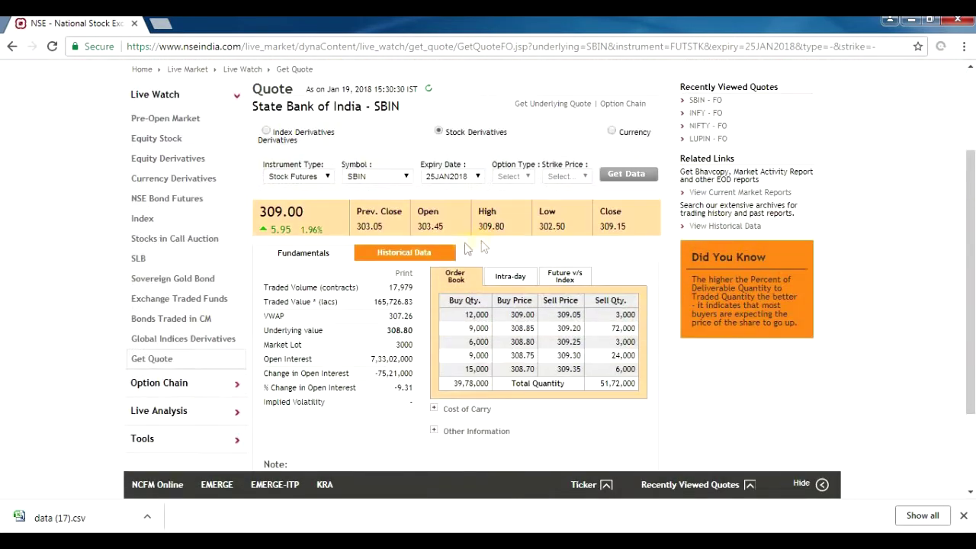
click(410, 253)
scroll(469, 272, down, 3)
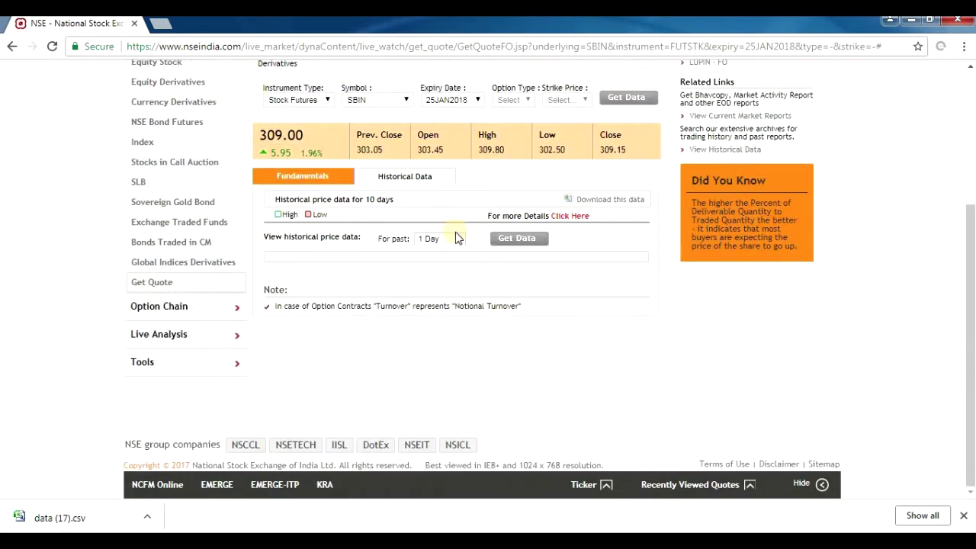
click(458, 239)
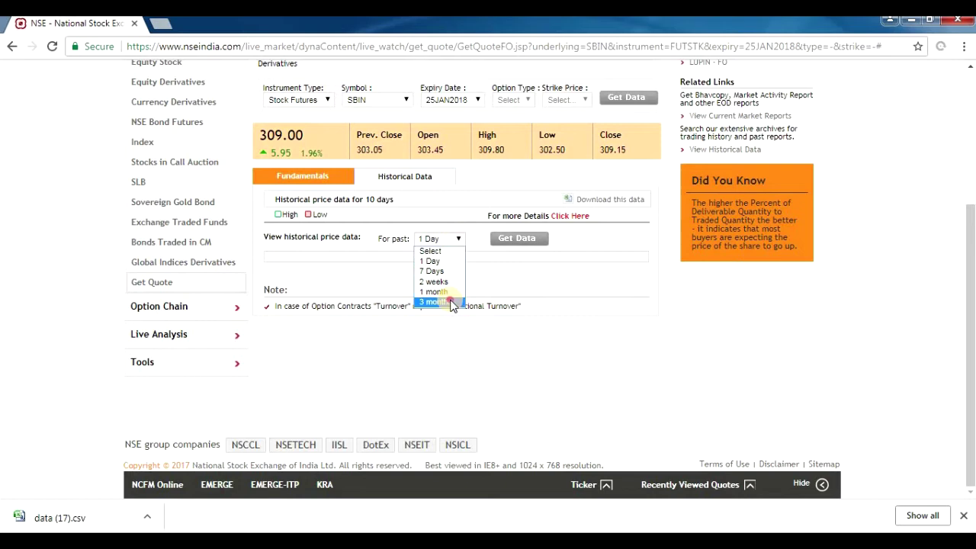
click(450, 301)
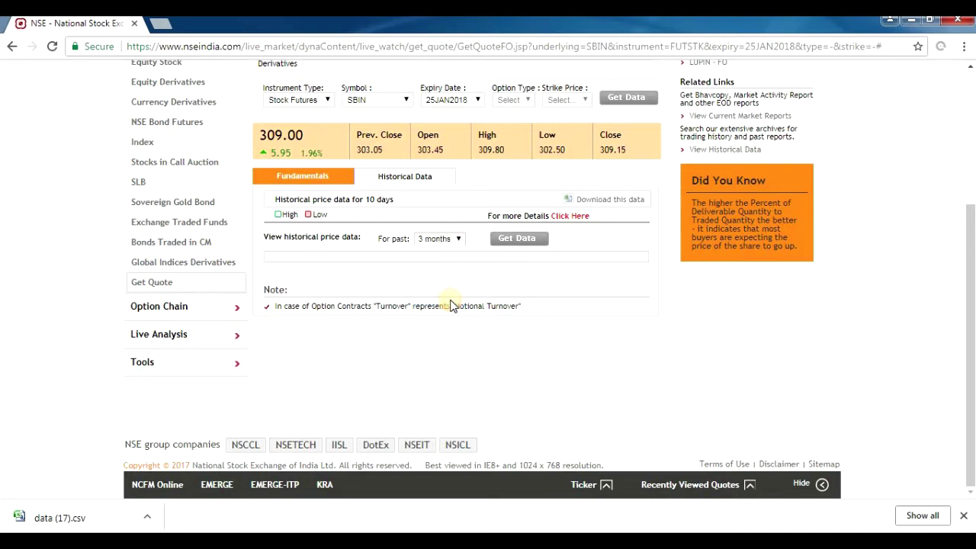
click(523, 242)
Step: Download the 3-month SBIN price history as data (18).csv
scroll(518, 244, down, 2)
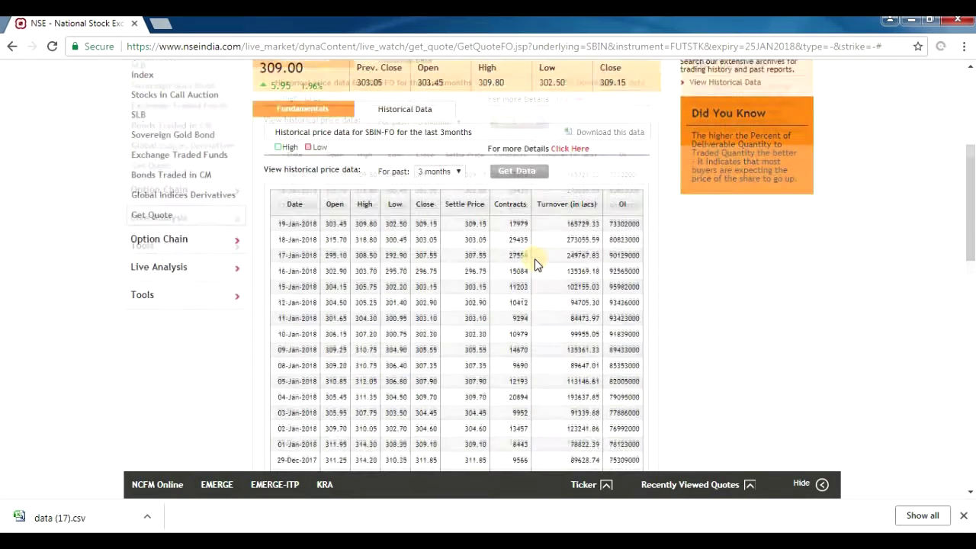
scroll(345, 347, down, 2)
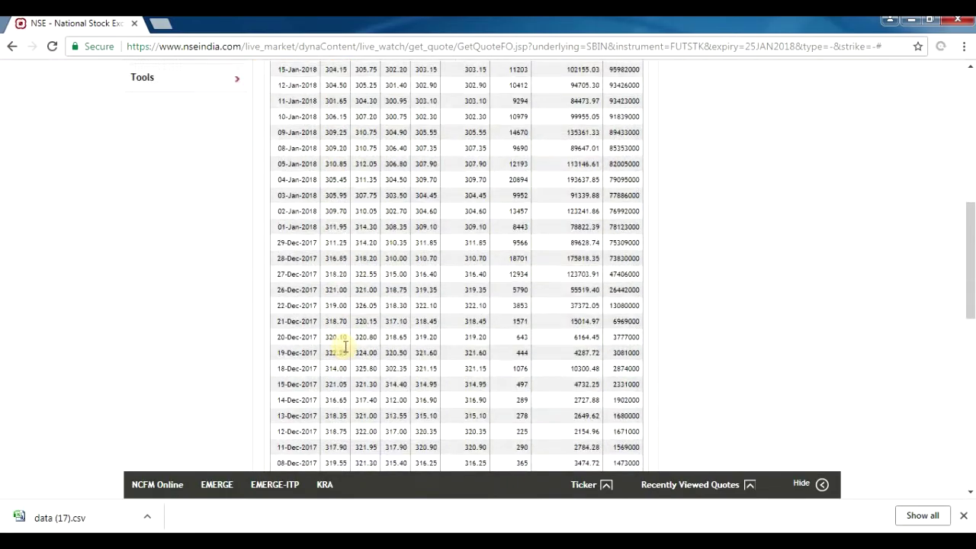
scroll(345, 349, down, 4)
scroll(345, 352, down, 4)
scroll(342, 347, up, 4)
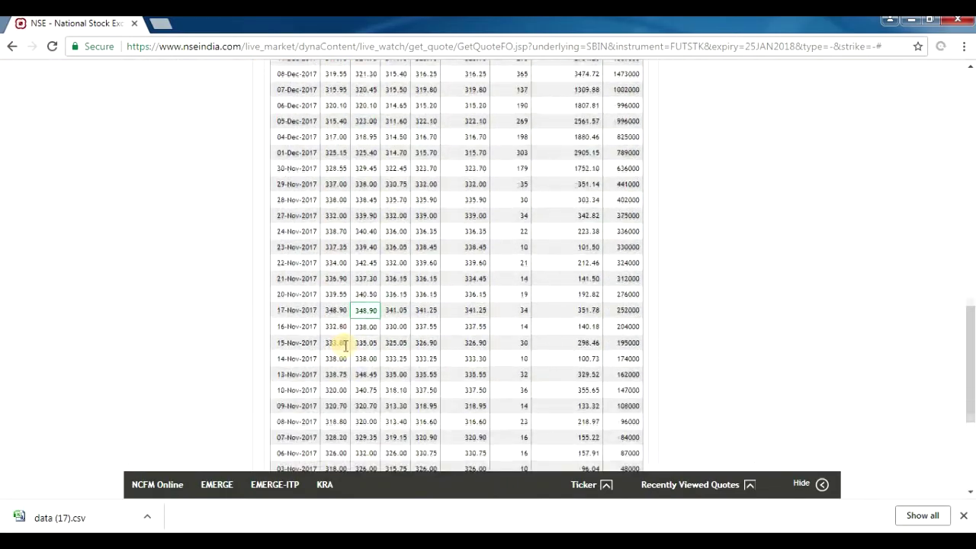
scroll(343, 343, up, 4)
scroll(345, 341, up, 5)
scroll(616, 192, up, 2)
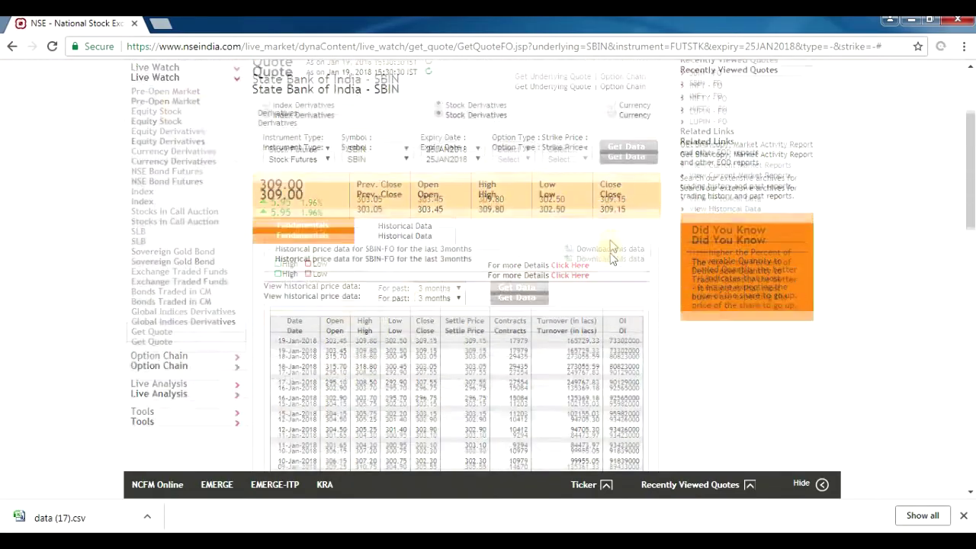
click(615, 361)
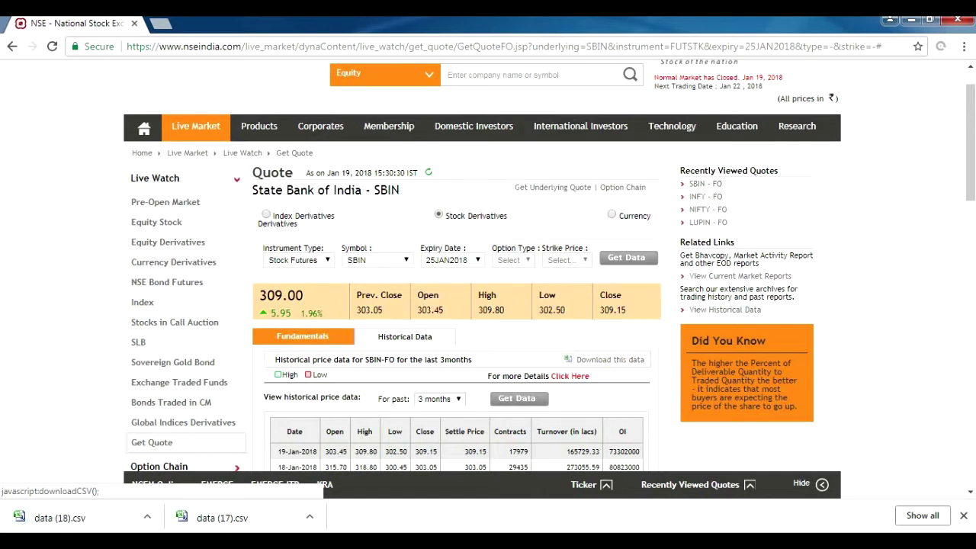
click(260, 517)
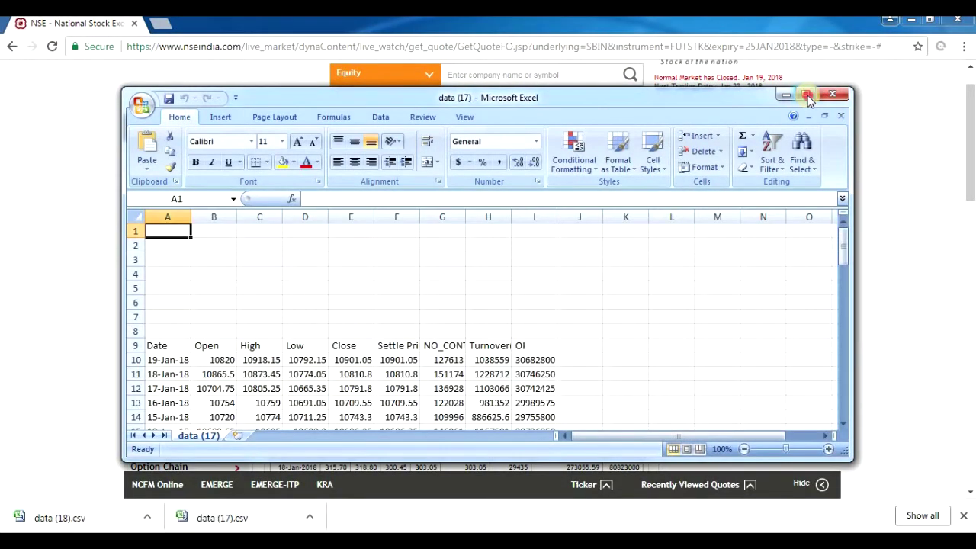
Step: In data (17).csv clear the Date–Low and Settle Price–OI columns, then open data (18).csv
click(805, 95)
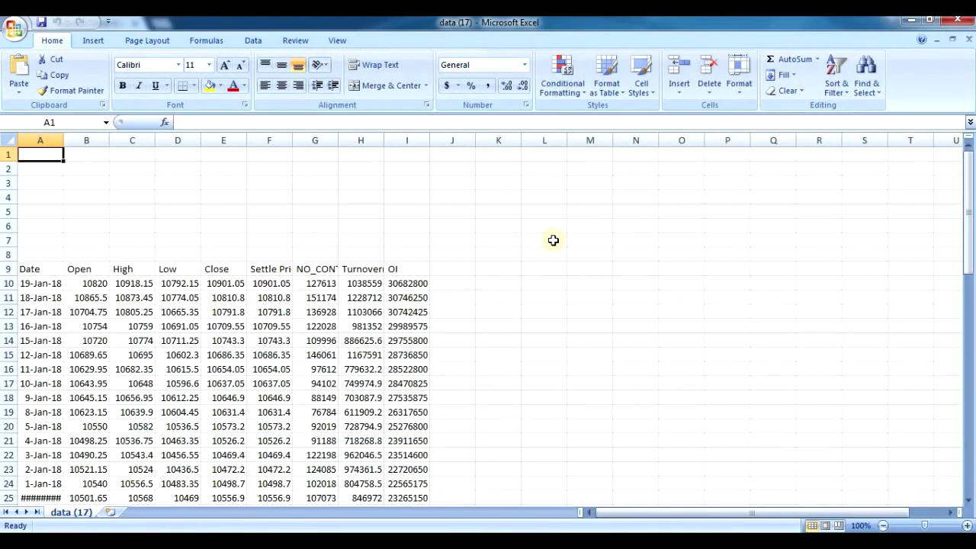
scroll(553, 240, down, 2)
scroll(549, 242, up, 2)
mouse_move(250, 269)
mouse_down()
mouse_move(412, 505)
mouse_move(427, 497)
mouse_move(391, 465)
mouse_up()
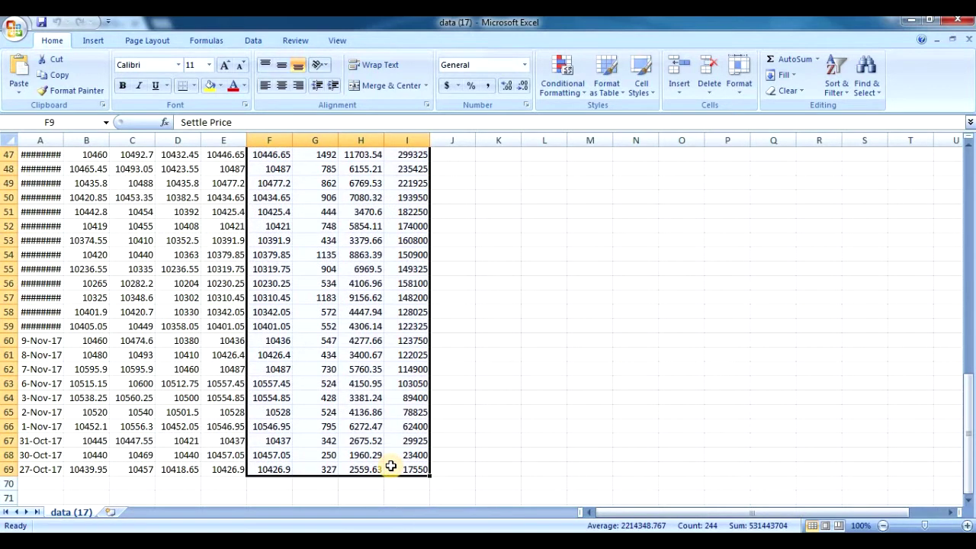
key(Delete)
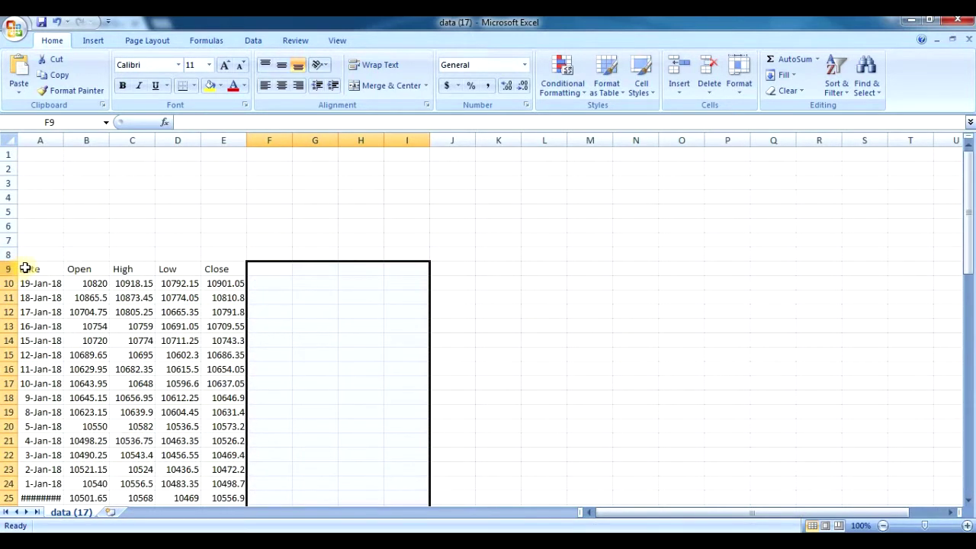
mouse_move(22, 267)
mouse_down()
mouse_move(185, 526)
mouse_move(176, 469)
mouse_up()
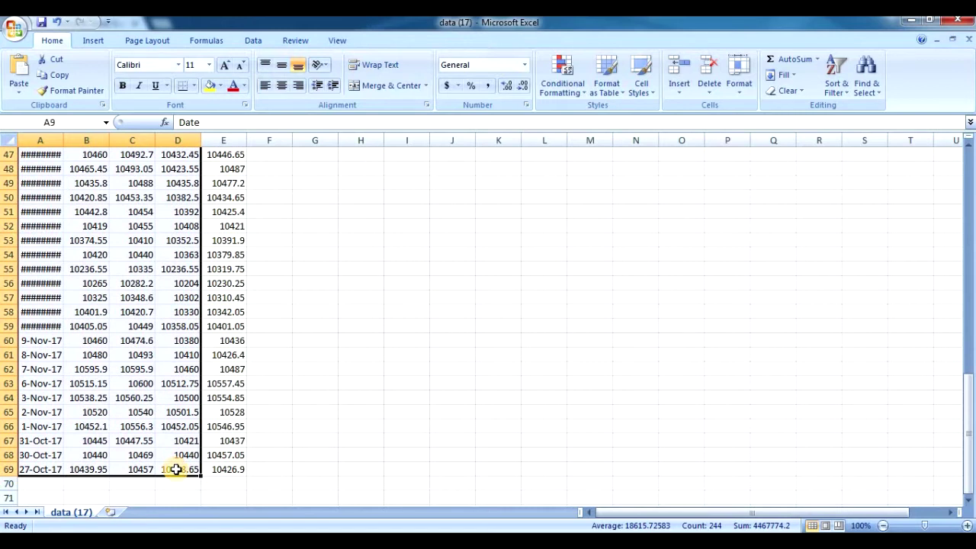
key(Delete)
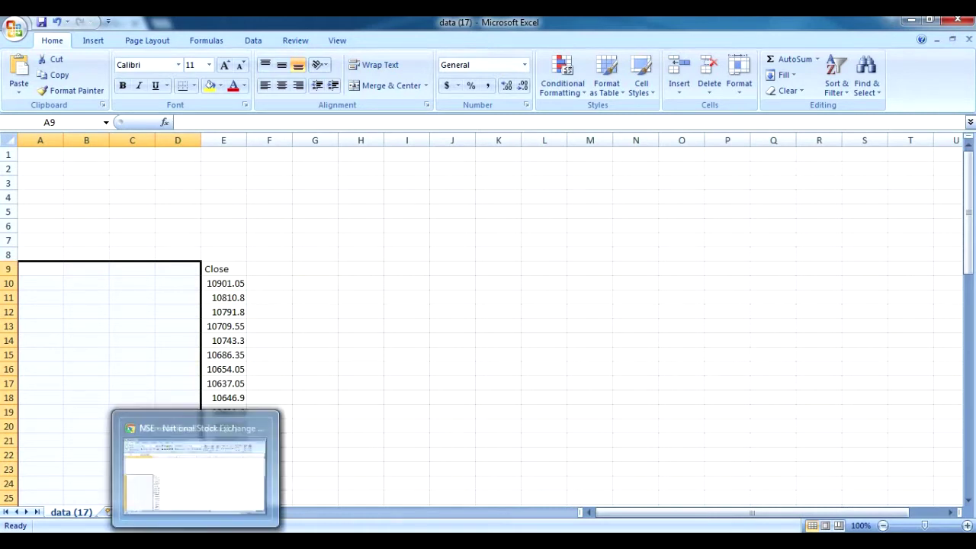
click(196, 469)
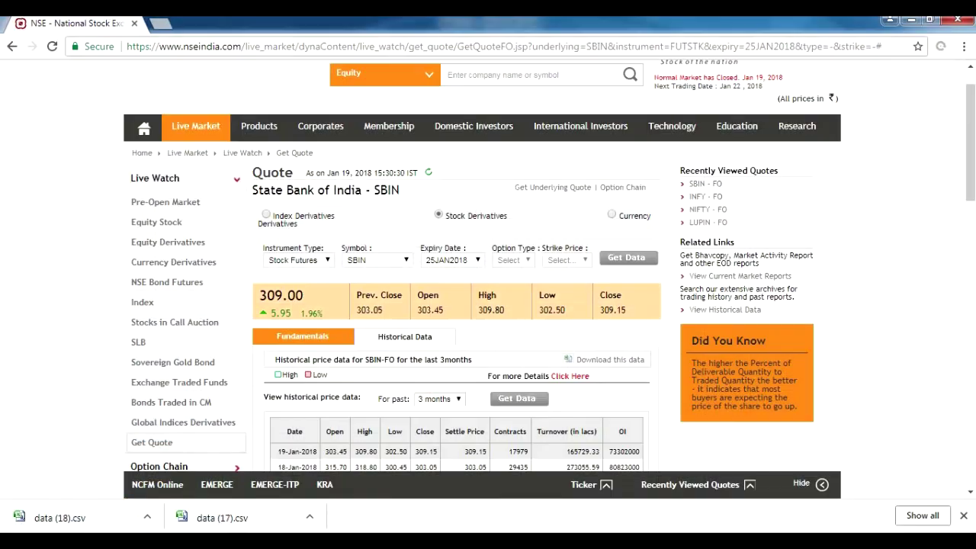
click(74, 519)
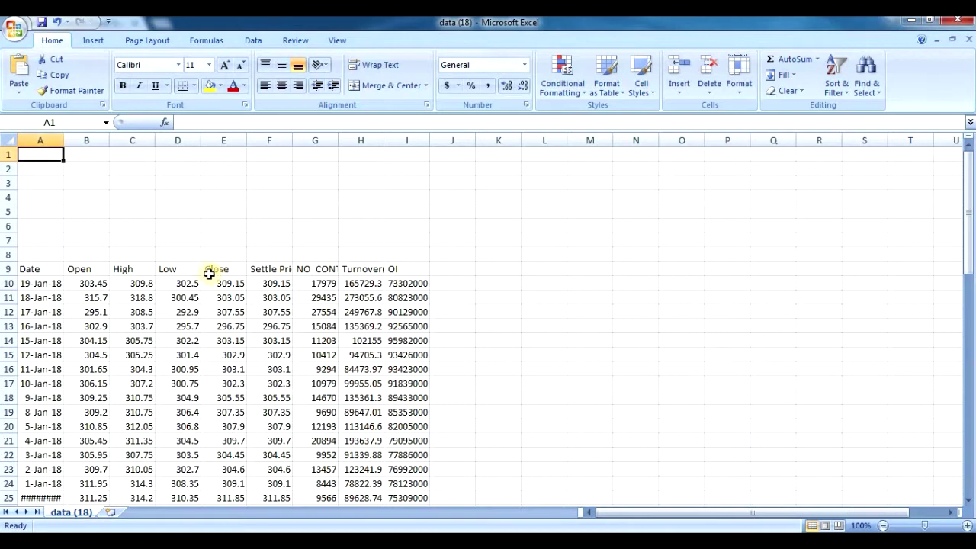
Step: Copy the SBIN Close values E9:E69 and return to the data (17) workbook
mouse_move(210, 273)
mouse_down()
mouse_move(240, 523)
mouse_move(226, 481)
mouse_up()
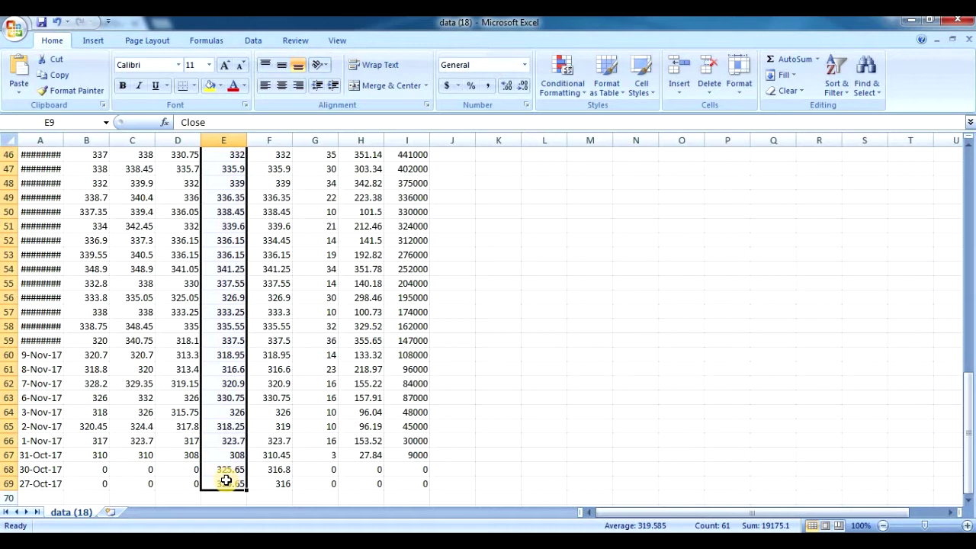
key(ctrl+c)
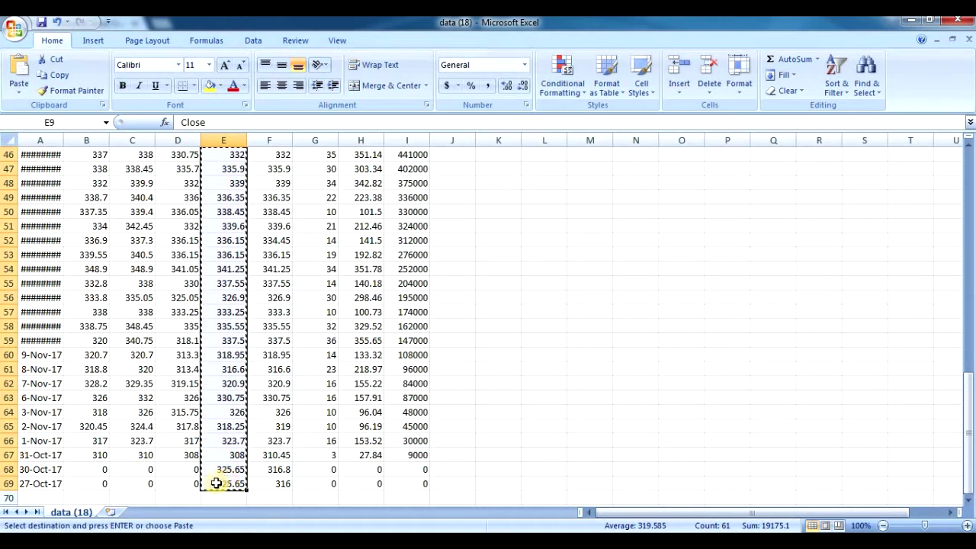
mouse_move(183, 543)
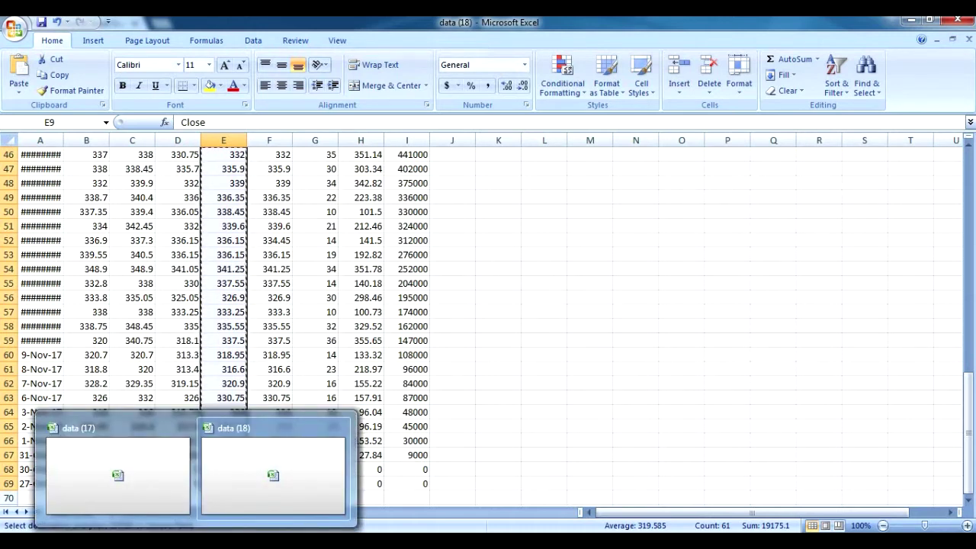
click(160, 484)
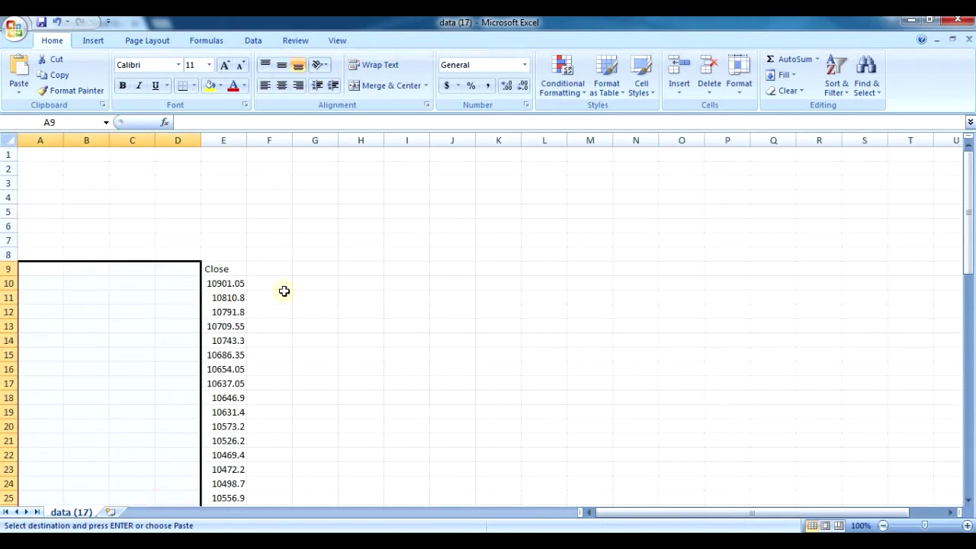
Step: Paste the SBIN Close prices starting at G9 and widen columns E and F
click(324, 268)
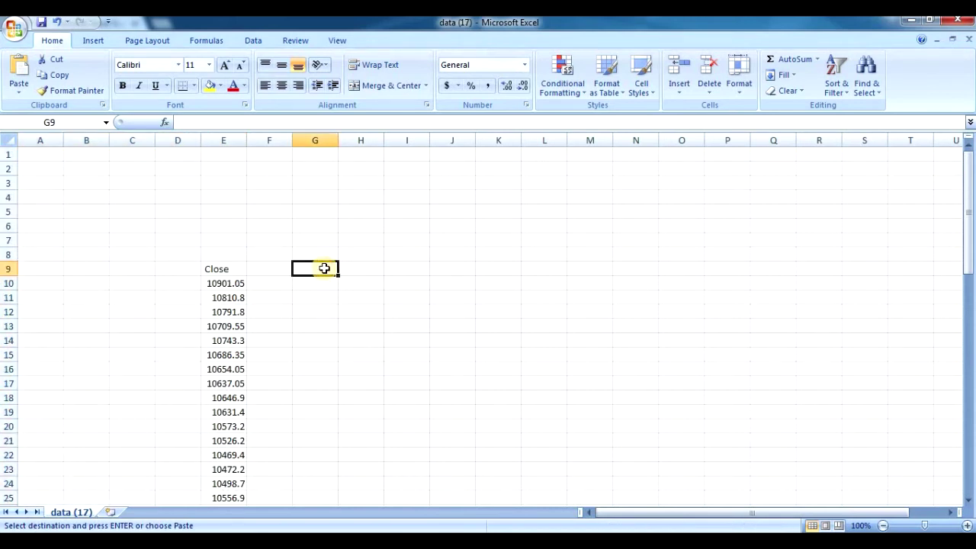
right_click(324, 272)
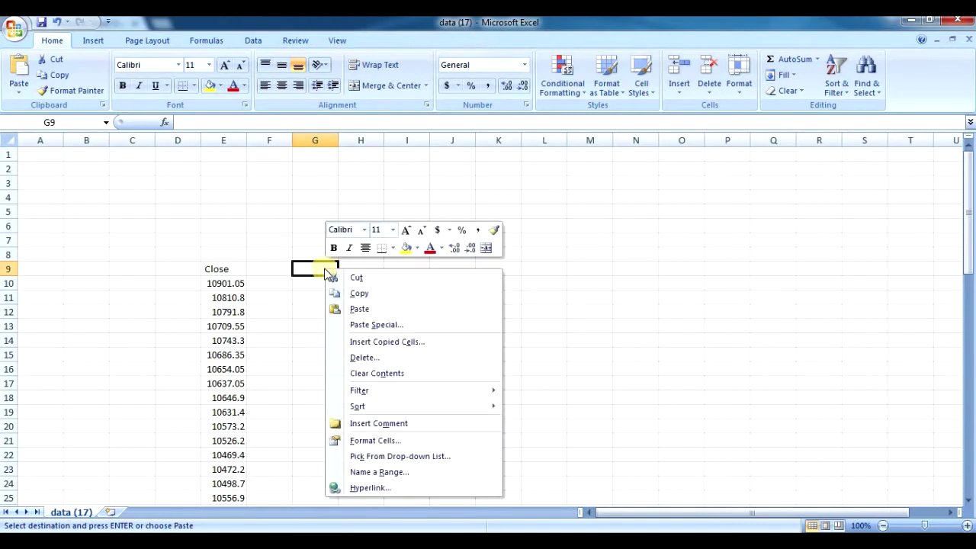
click(348, 308)
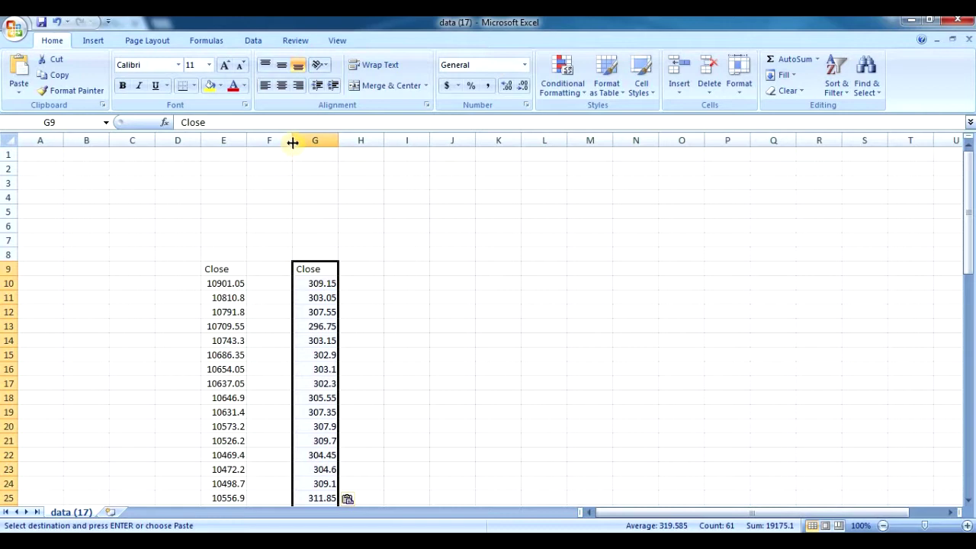
drag(292, 142, 413, 145)
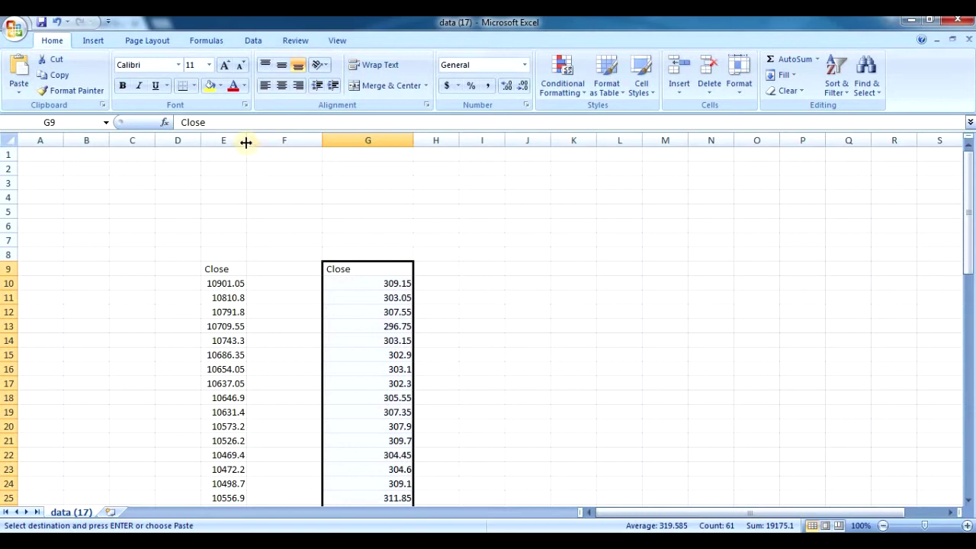
drag(246, 143, 265, 146)
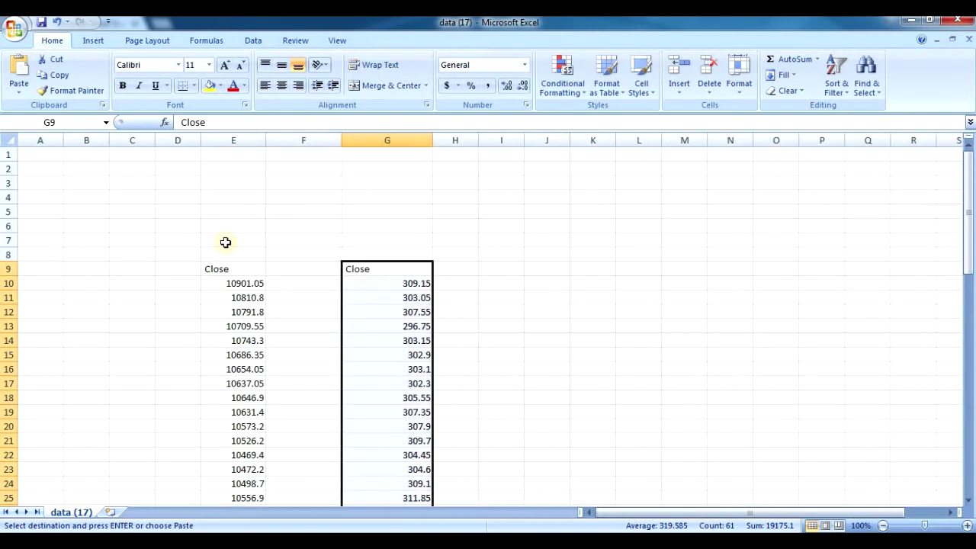
click(251, 273)
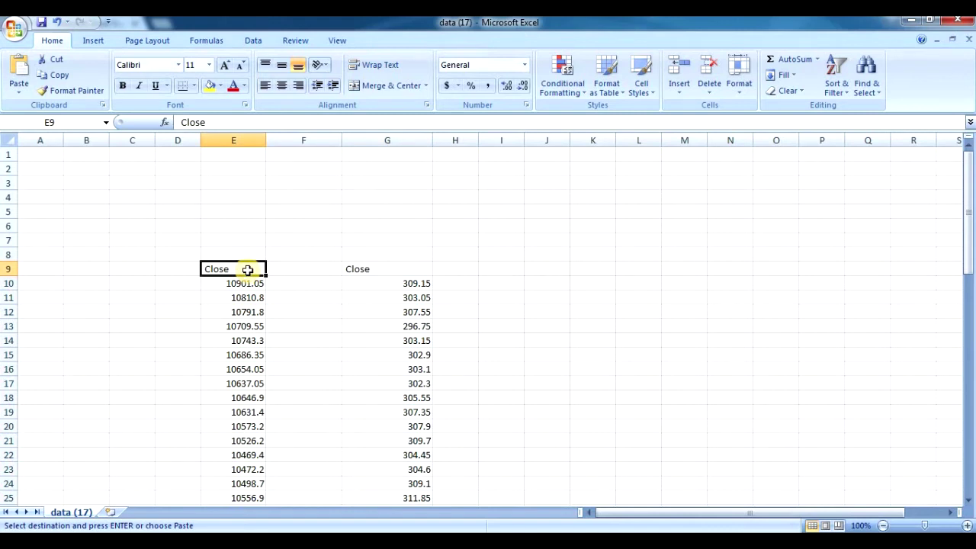
Step: Rename the close headings to 'nifty close' in E9 and 'sbin close' in G9
text(n)
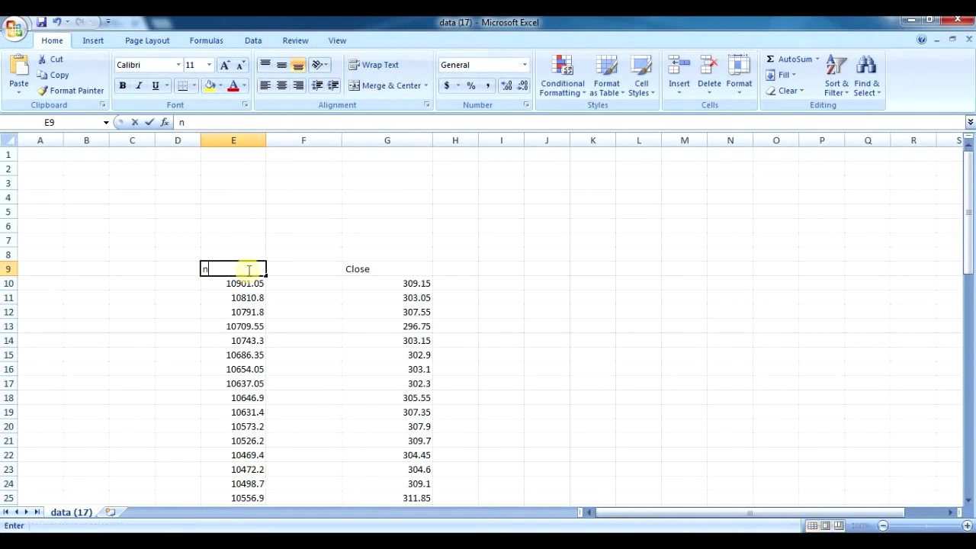
text(ifty)
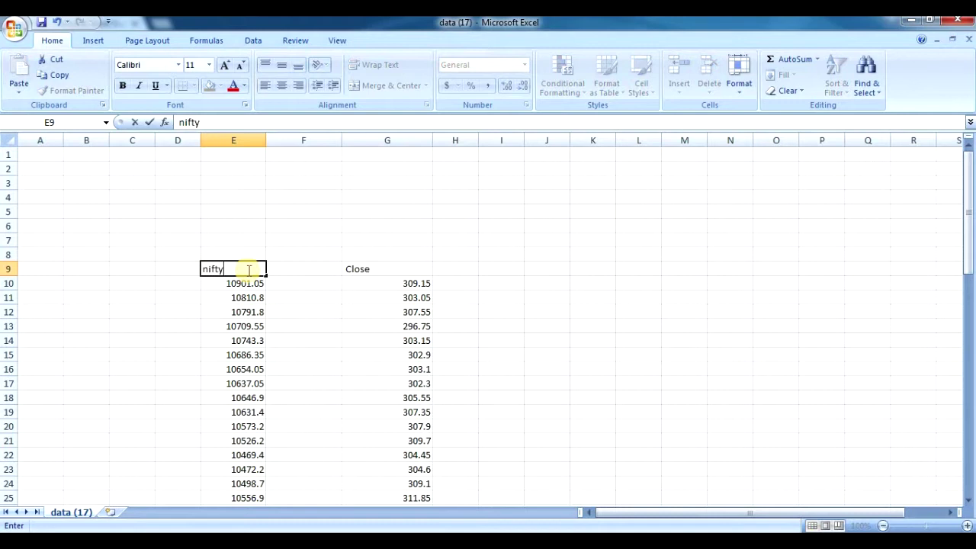
text( close)
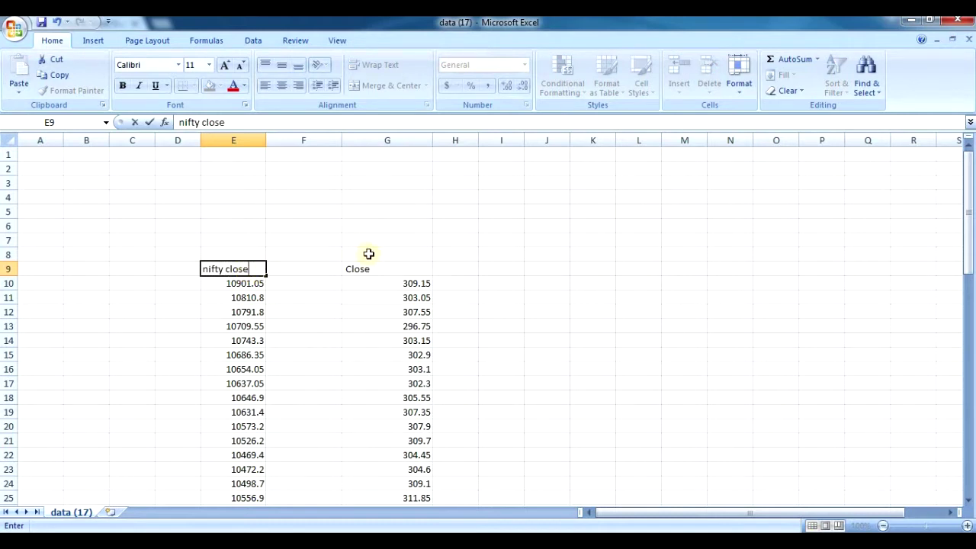
click(377, 273)
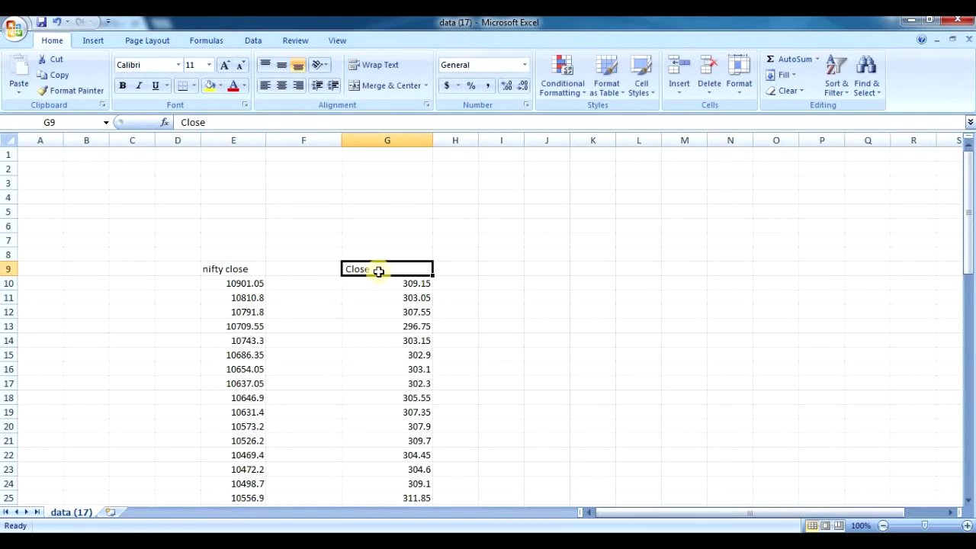
text(sbin c)
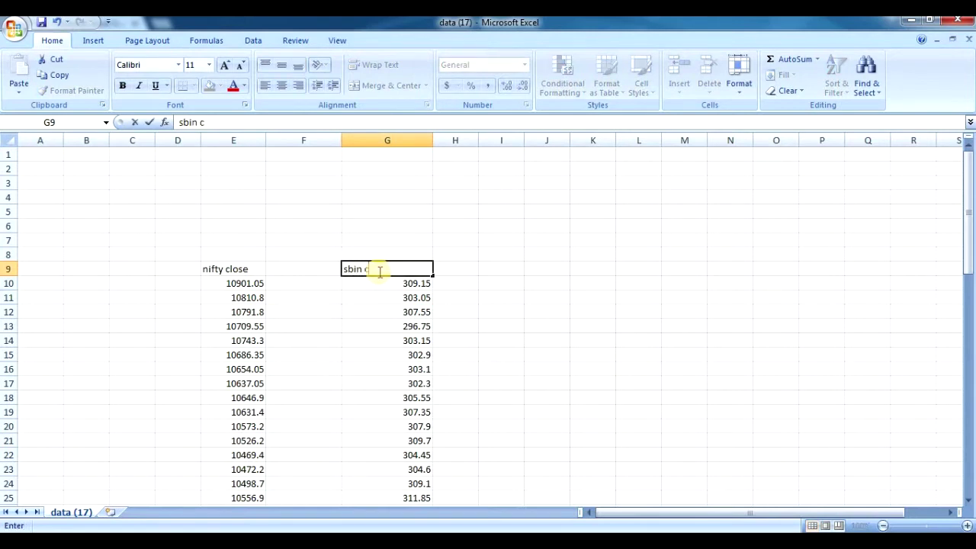
text(lose)
click(273, 269)
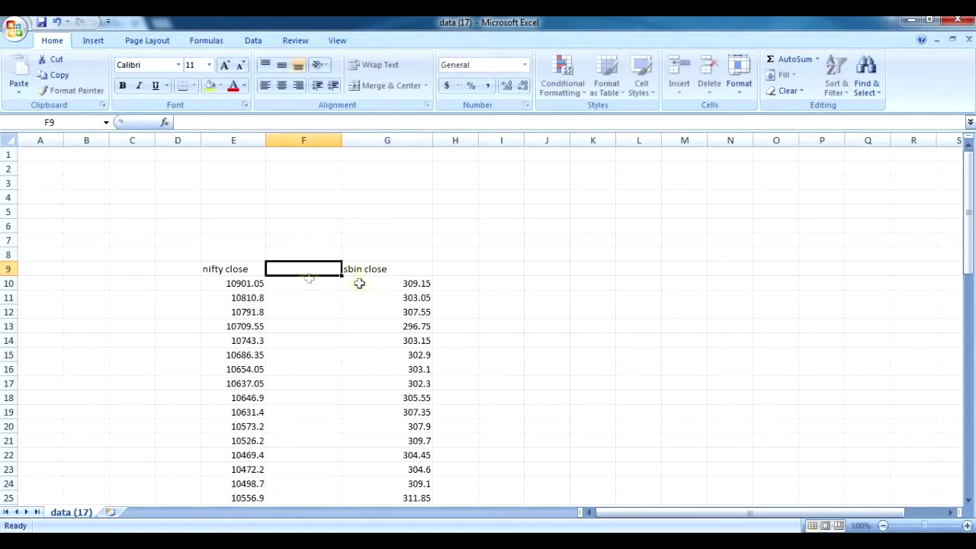
Step: Add headings 'daily return nifty' in F9 and 'sbin daily return' in H9, widening both columns
text(d)
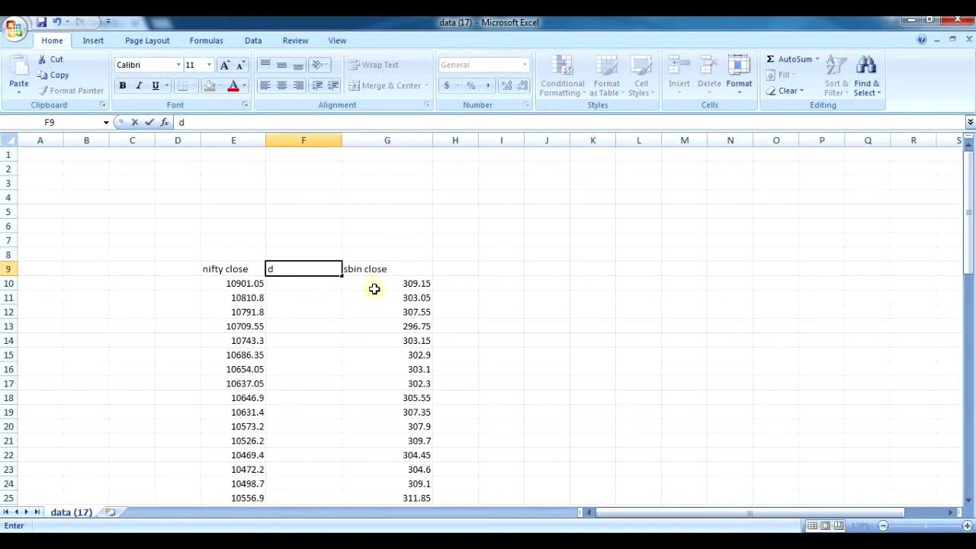
text(aily)
text( re)
text(turn nifty)
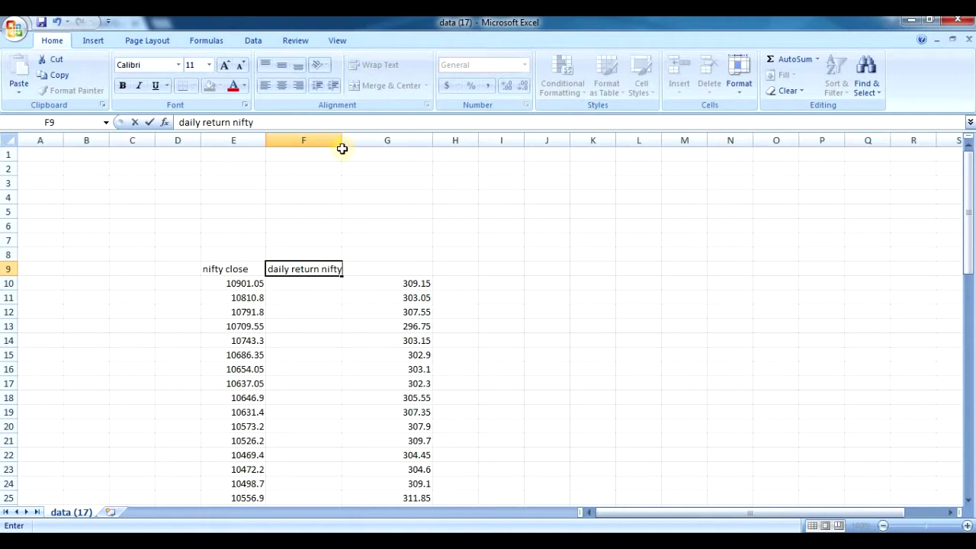
key(F2)
click(447, 267)
drag(342, 143, 353, 145)
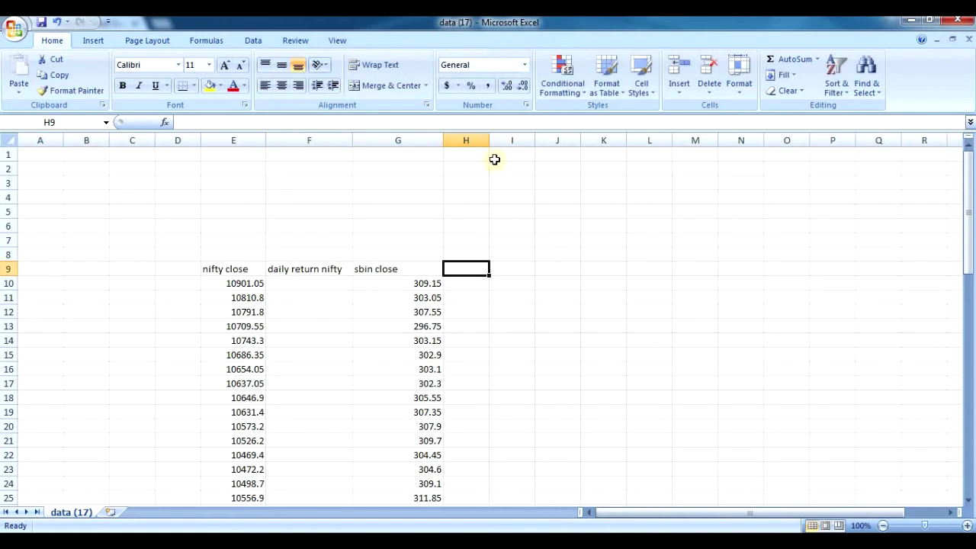
drag(491, 147, 537, 148)
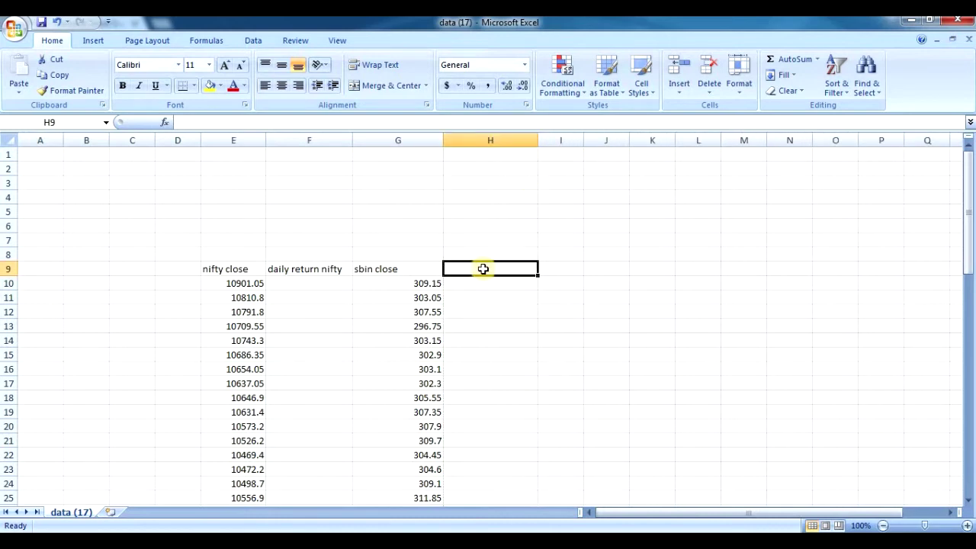
text(sbin daily return)
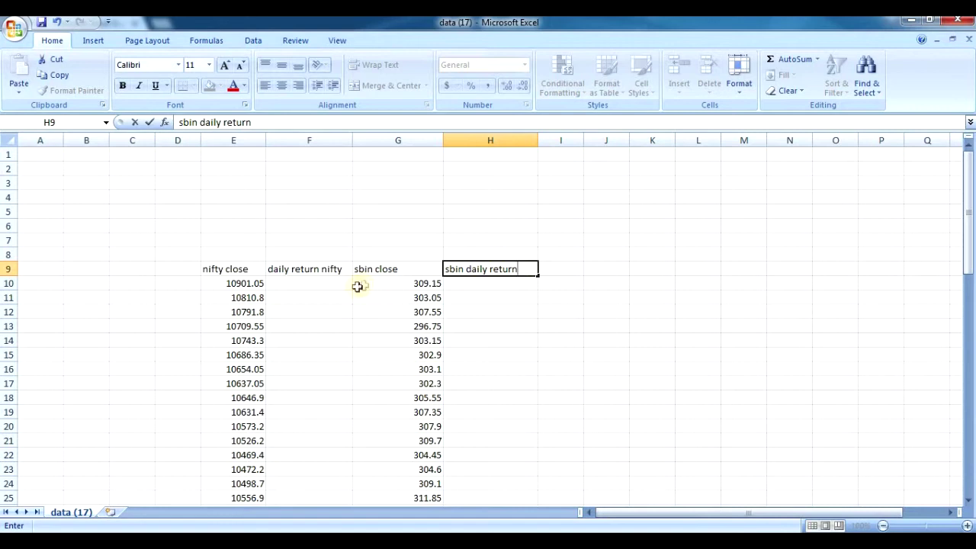
click(295, 283)
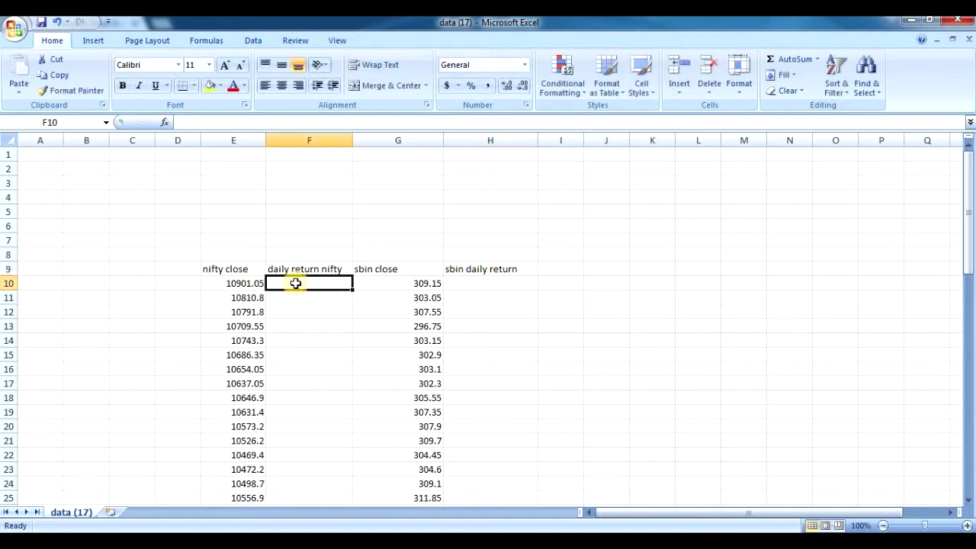
Step: Enter the NIFTY daily return formula =(E10/E11)-1 in F10
text(=)
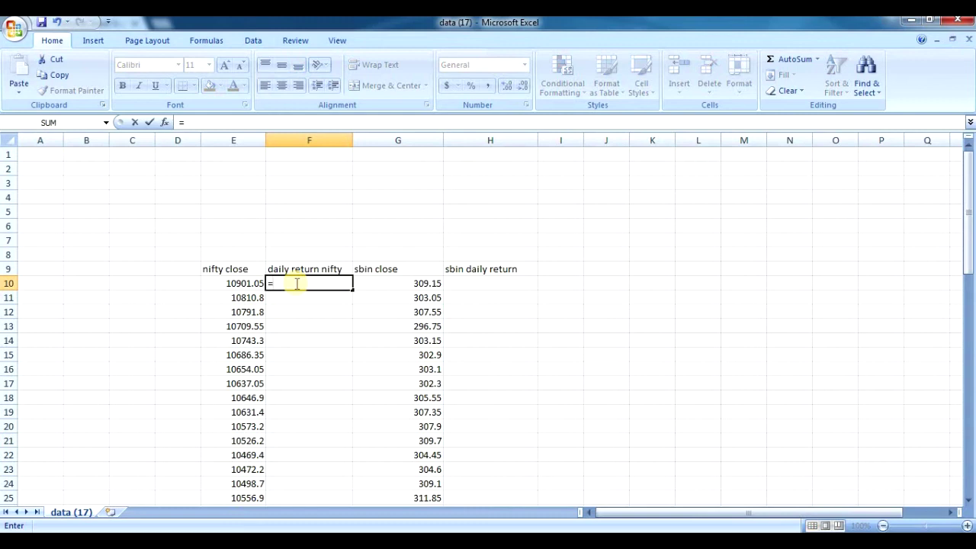
text(()
text(1)
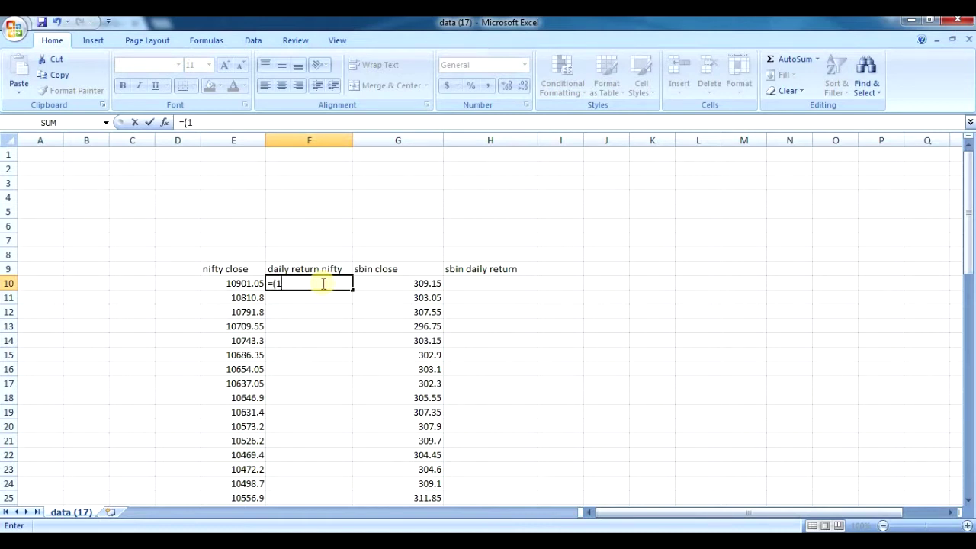
text(0)
key(BackSpace)
key(BackSpace)
key(BackSpace)
text(e10/)
text(e)
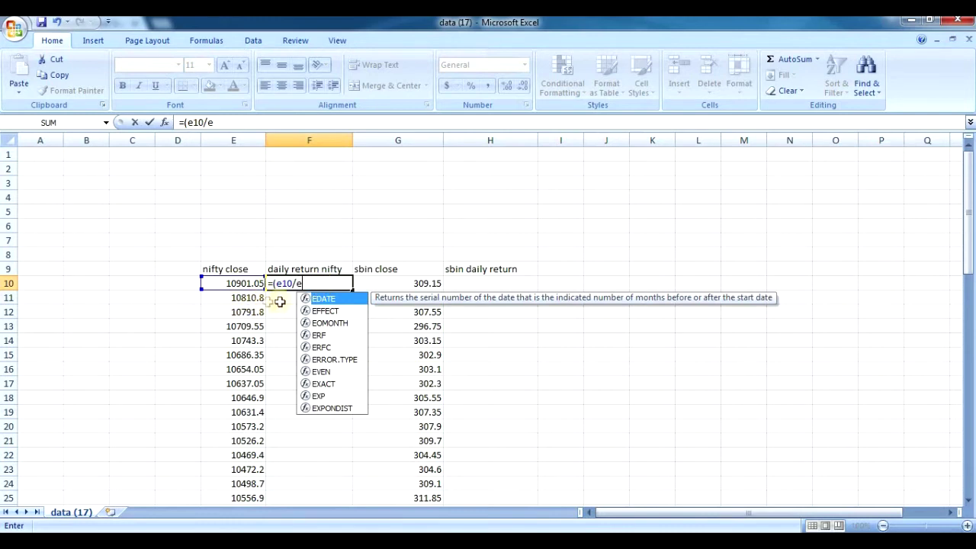
text(11)-1)
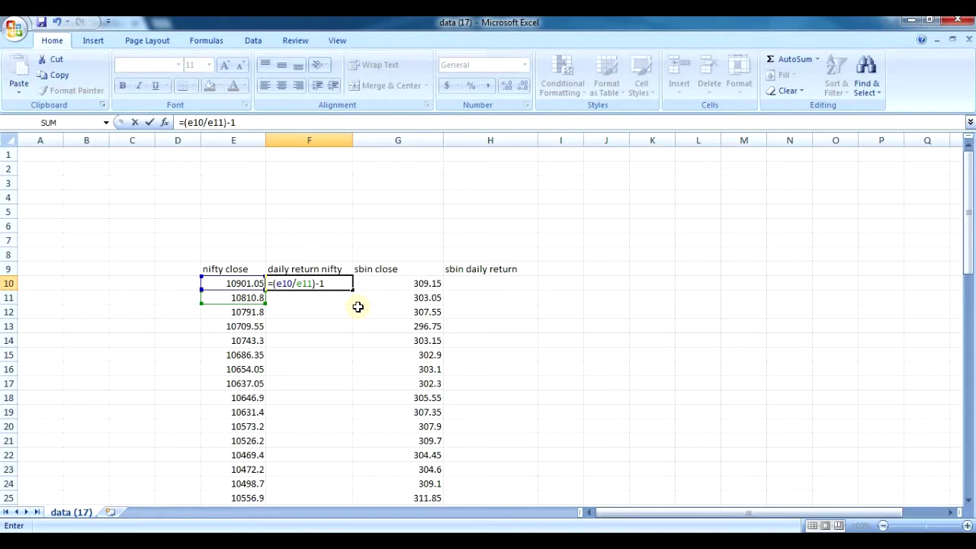
key(Return)
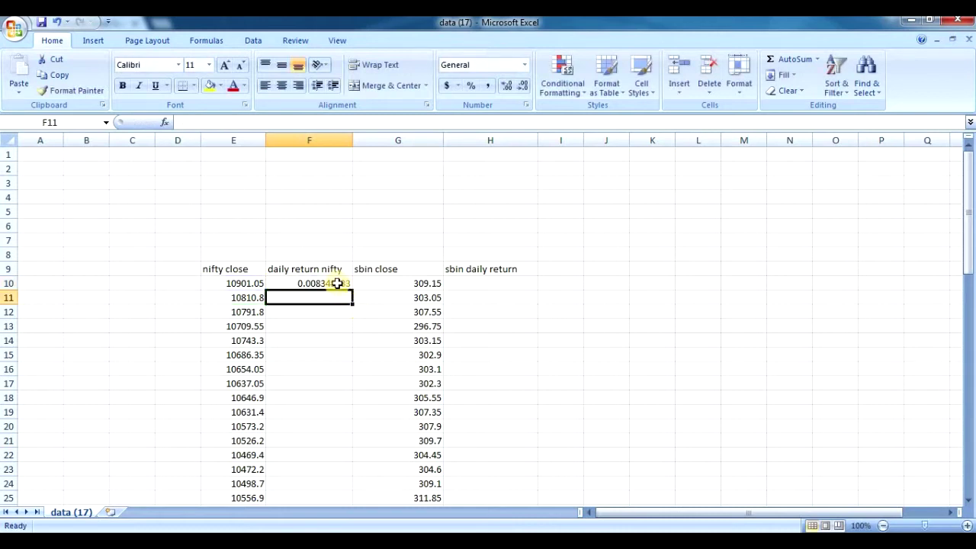
Step: Format F10 as a percentage with two decimals, showing 0.83%
click(338, 282)
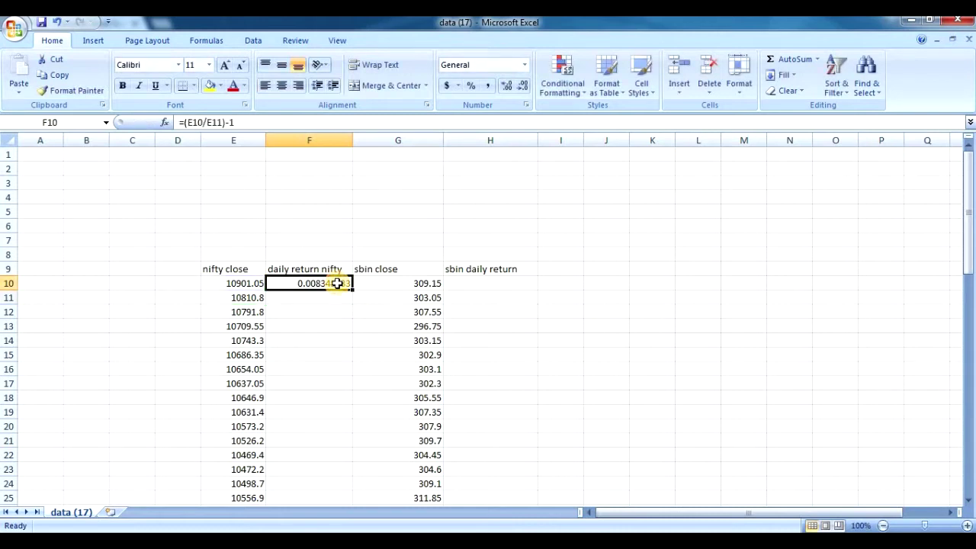
click(472, 86)
click(505, 86)
click(505, 86)
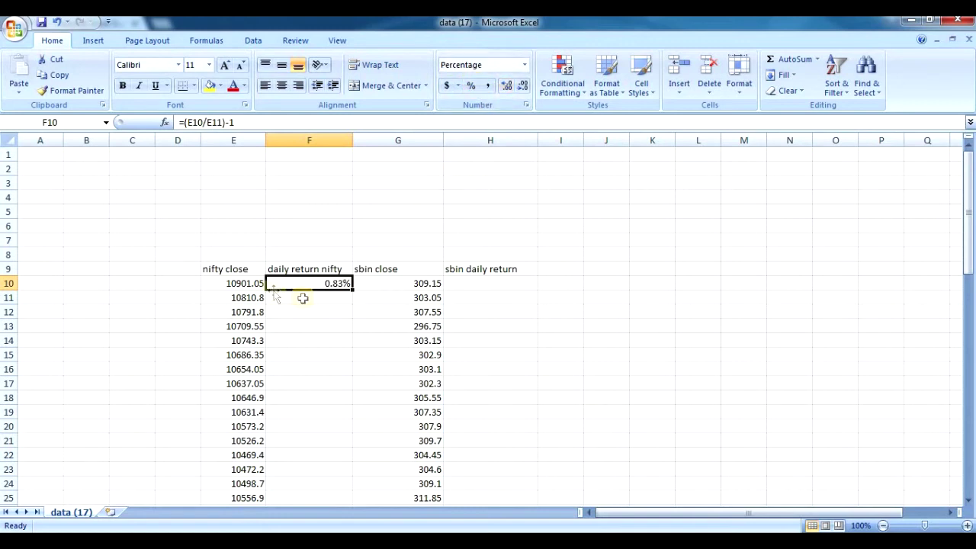
click(503, 284)
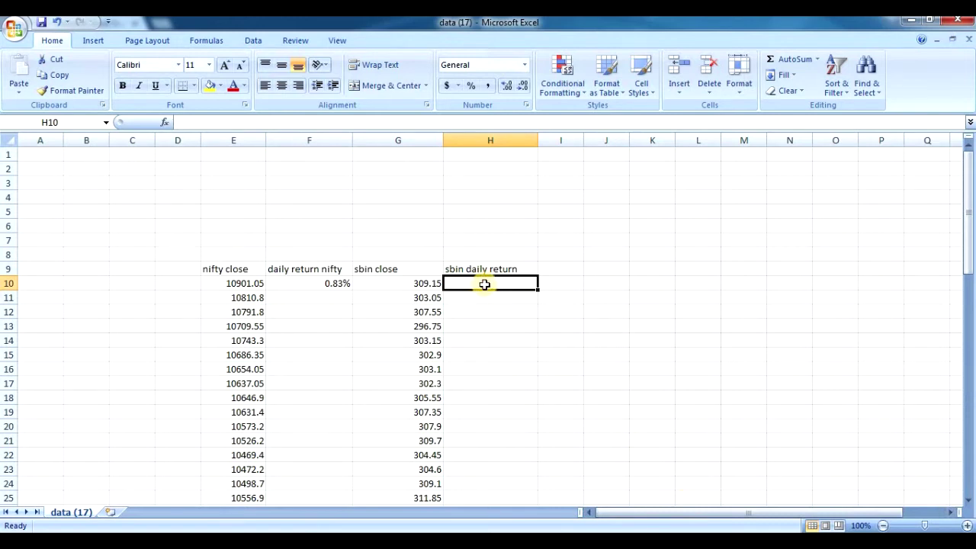
Step: Enter =(G10/G11)-1 in H10 and format it as a two-decimal percentage, 2.01%
text(=)
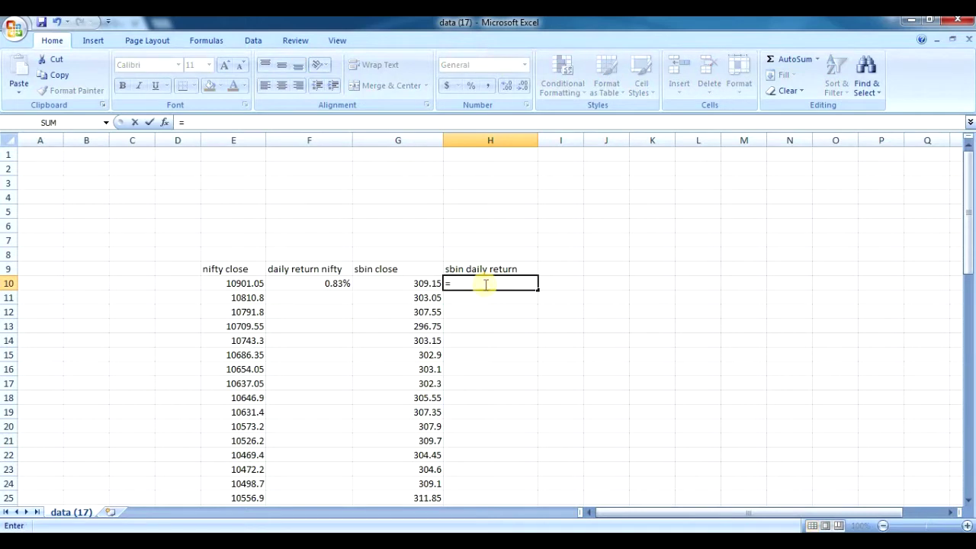
text(()
text(g1)
text(0)
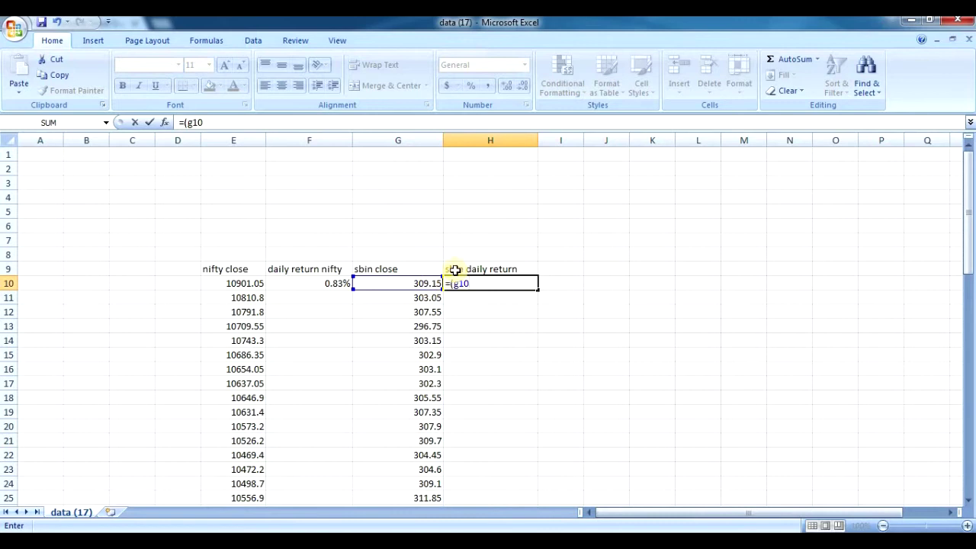
text(/)
text(g)
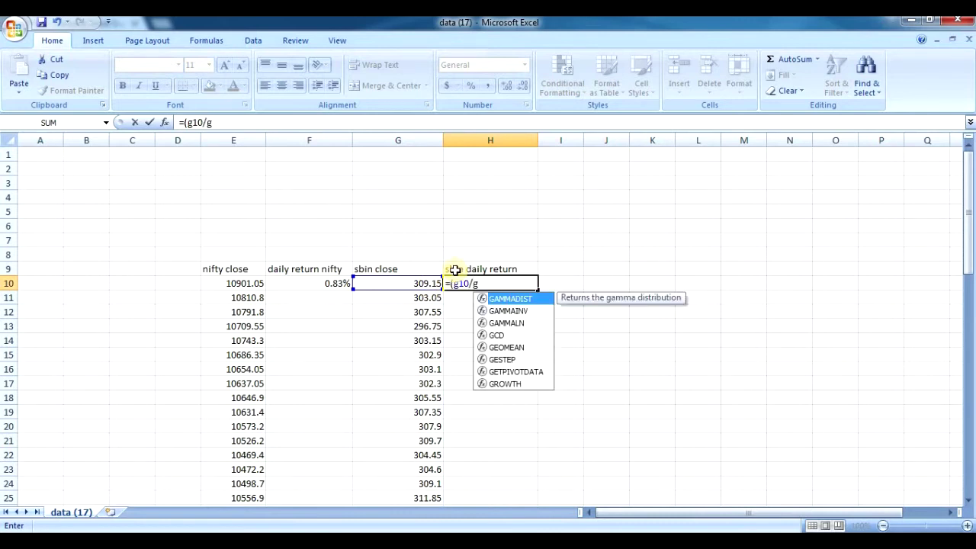
text(11)
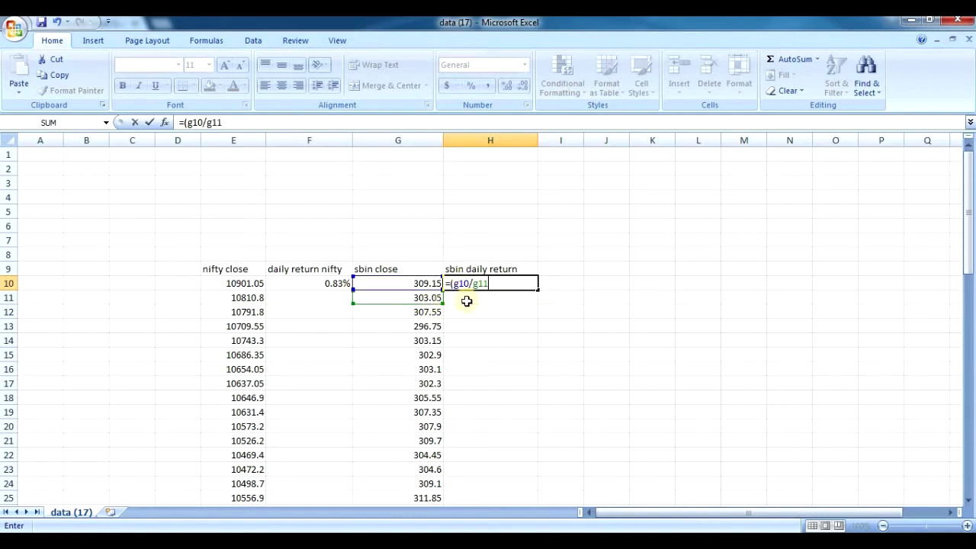
text())
text(-1)
key(Return)
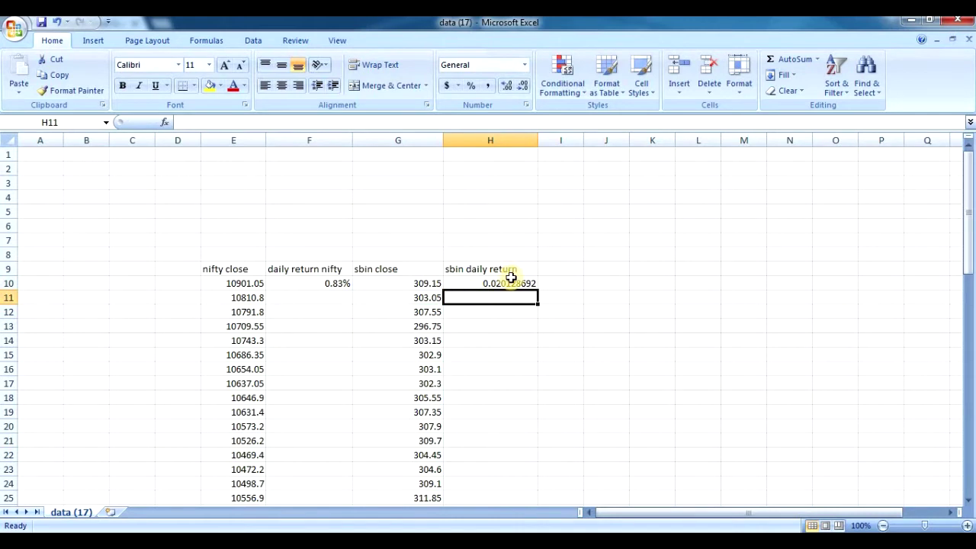
click(510, 283)
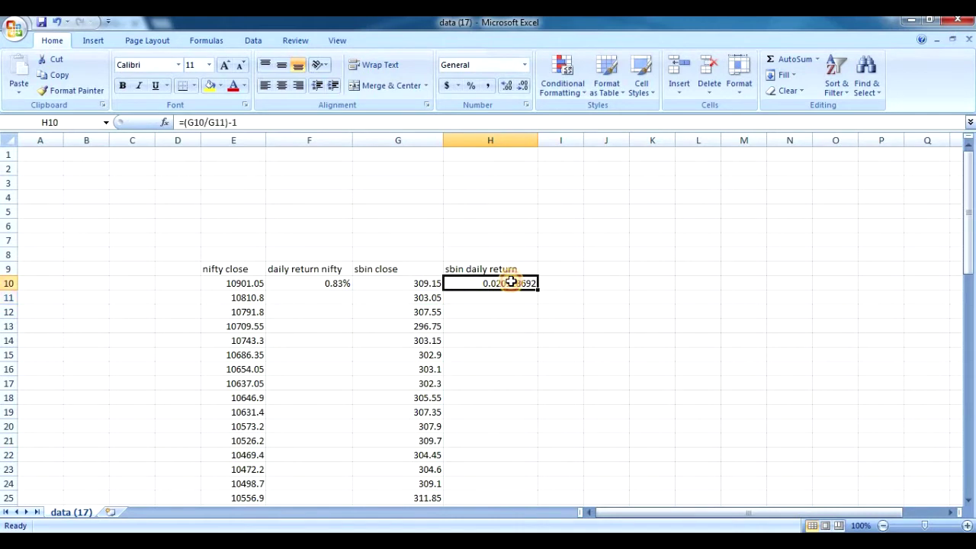
click(471, 85)
click(505, 87)
click(504, 87)
scroll(331, 300, down, 2)
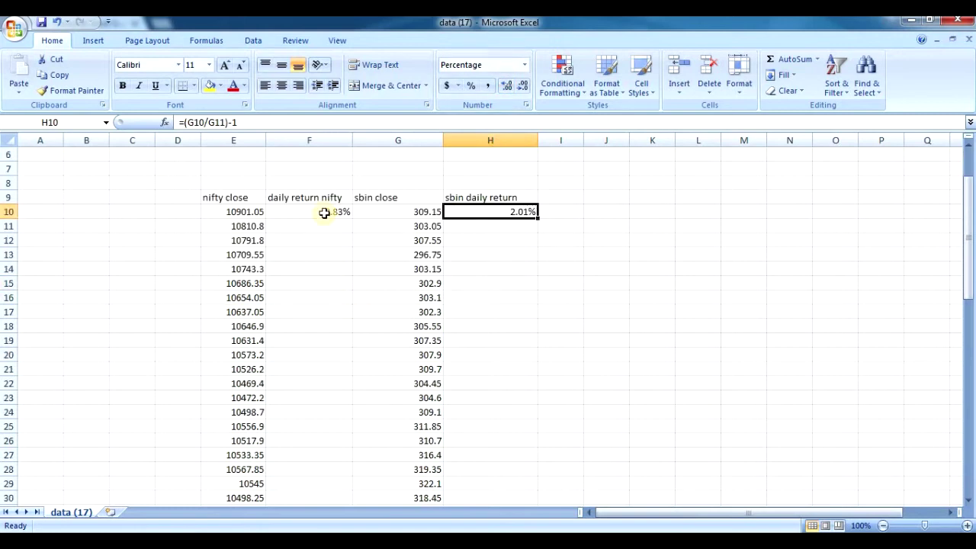
Step: Fill the F10 return formula down to F69, which ends in #DIV/0!
click(324, 211)
right_click(325, 211)
click(342, 239)
mouse_move(349, 215)
mouse_down()
mouse_move(349, 391)
mouse_move(349, 219)
mouse_up()
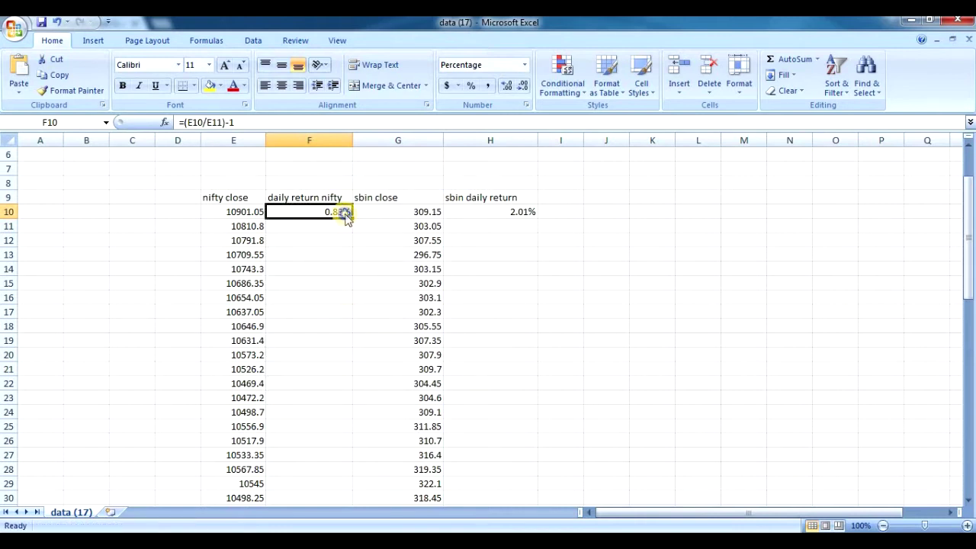
right_click(348, 215)
click(363, 239)
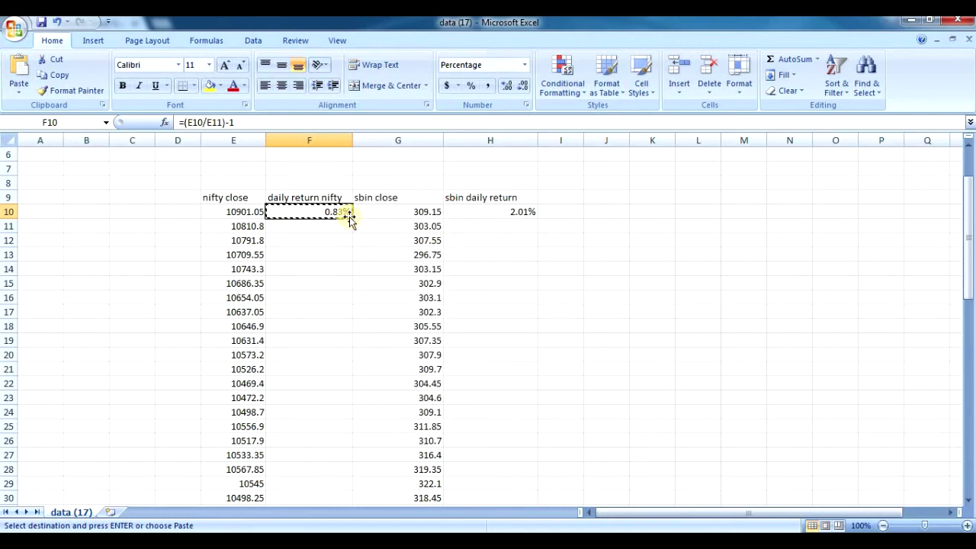
mouse_move(351, 218)
mouse_down()
mouse_move(355, 504)
mouse_move(290, 341)
mouse_move(299, 501)
mouse_up()
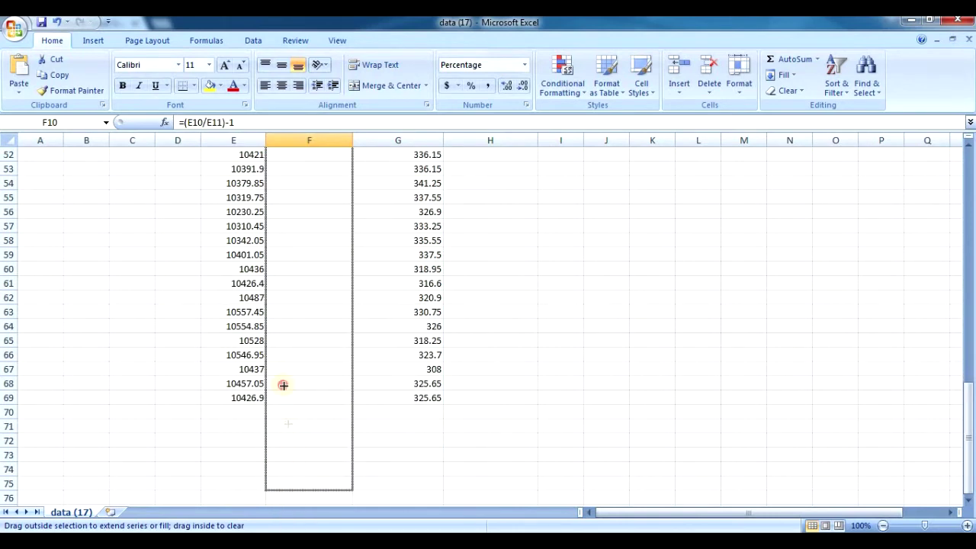
drag(299, 501, 282, 395)
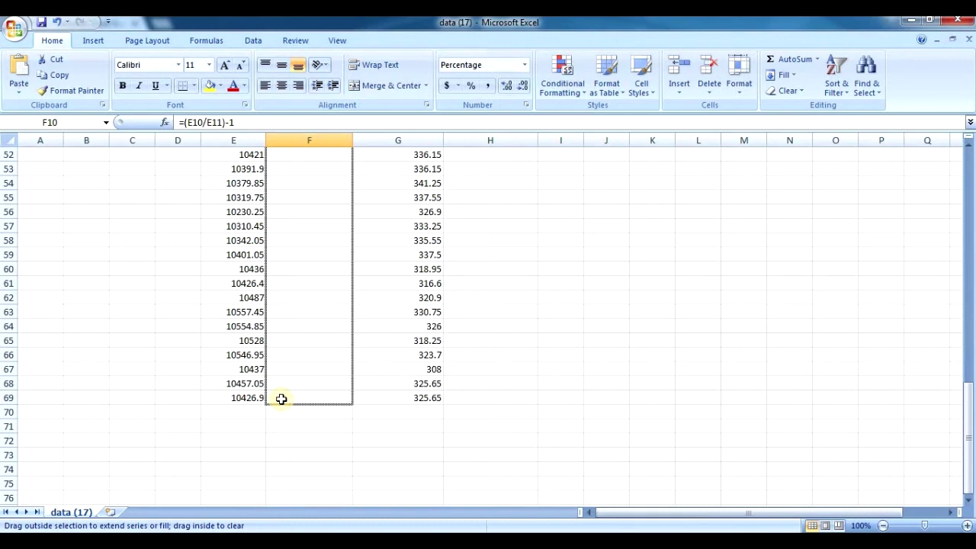
drag(282, 399, 283, 399)
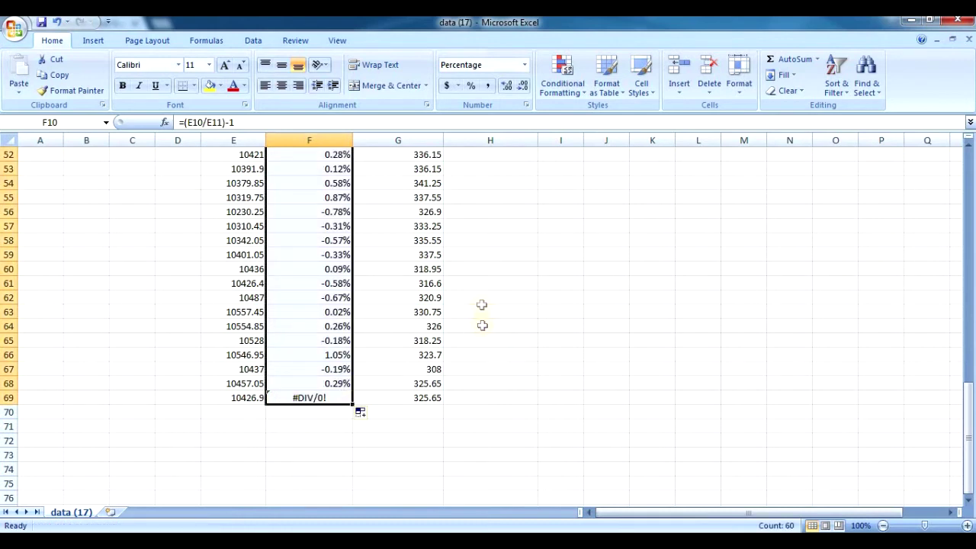
click(507, 252)
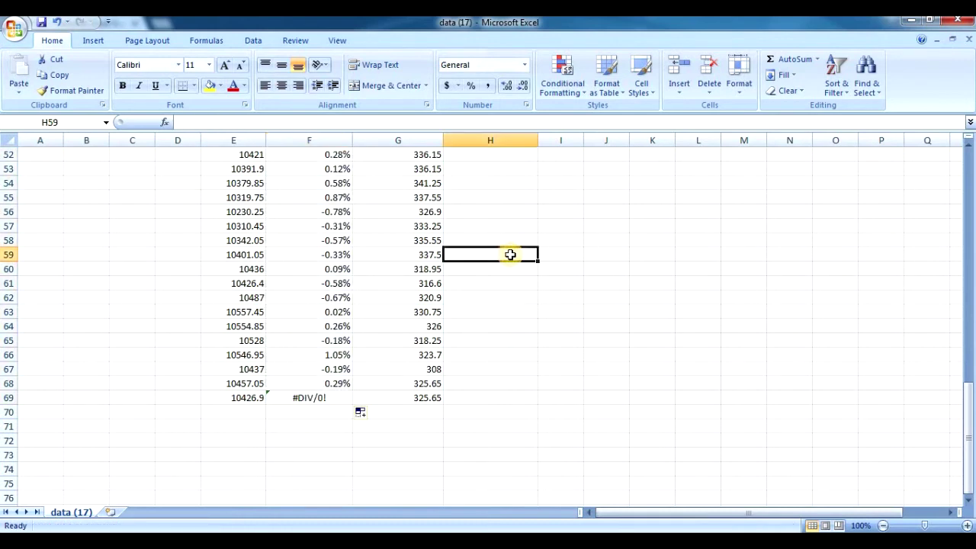
Step: Fill the H10 SBIN return formula down to H69, giving values like 5.10% and -5.42%
scroll(507, 252, up, 7)
scroll(509, 252, up, 8)
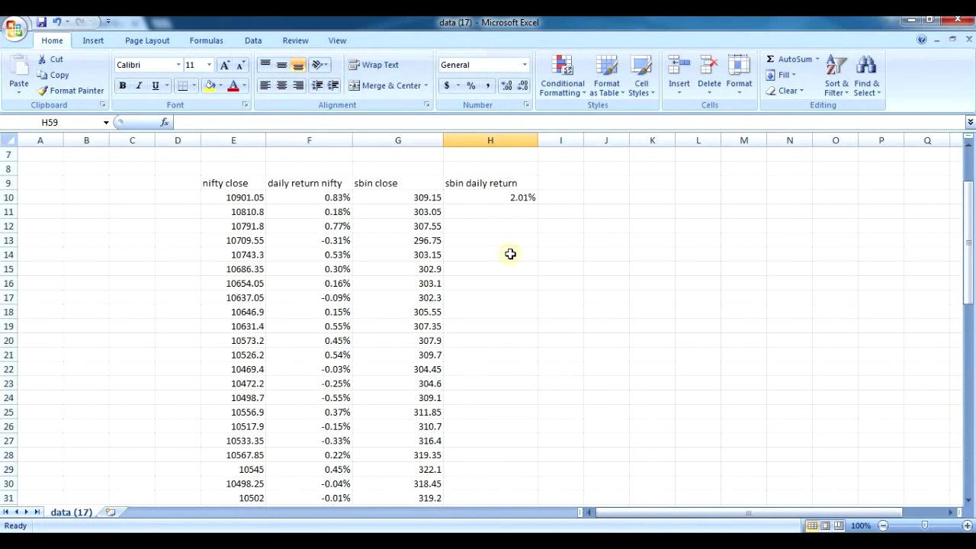
click(510, 197)
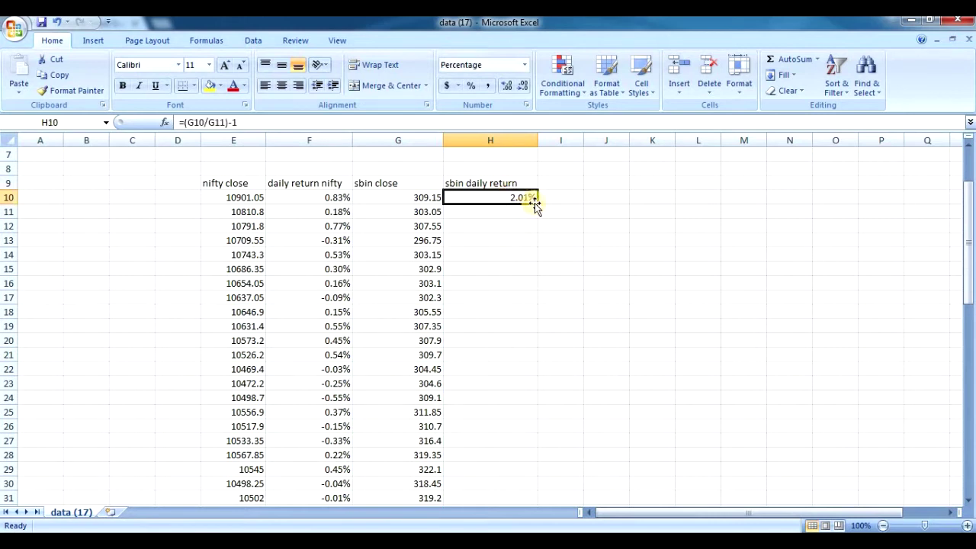
right_click(533, 200)
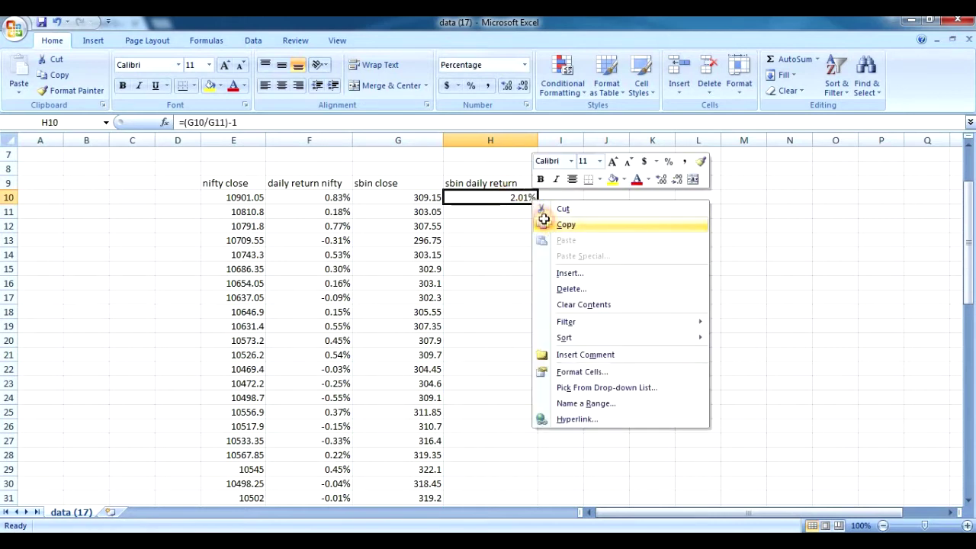
click(546, 225)
mouse_move(538, 205)
mouse_down()
mouse_move(537, 491)
mouse_move(487, 472)
mouse_up()
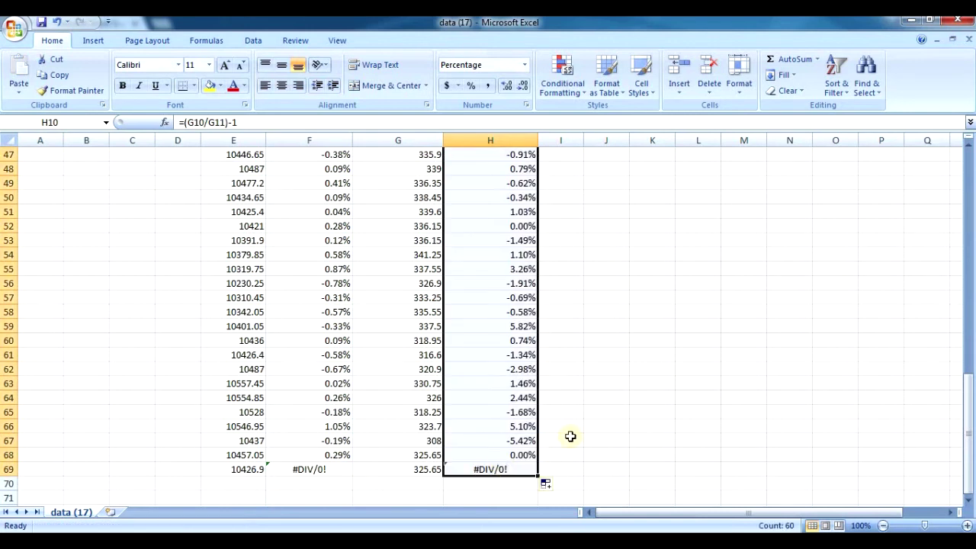
click(577, 404)
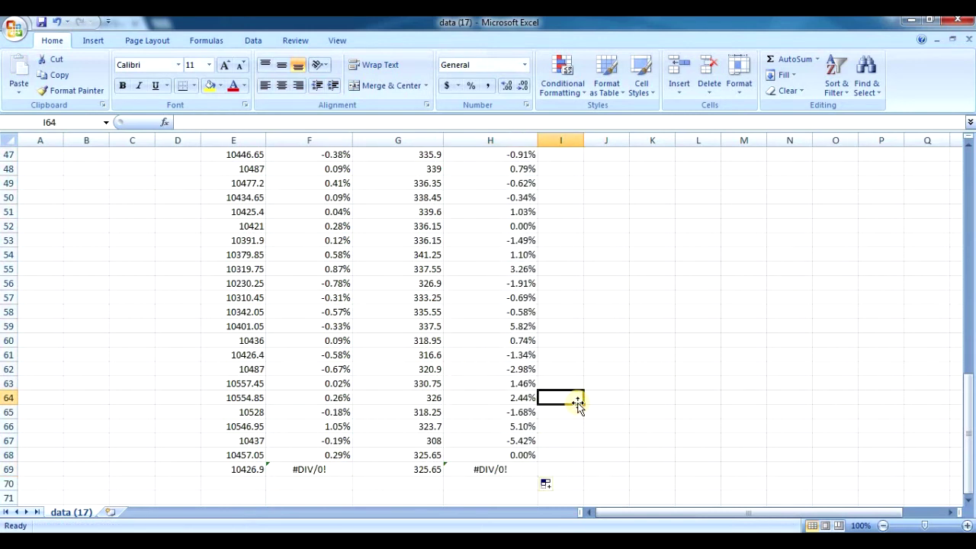
Step: Delete the leftover block D63:H69 below the table
mouse_move(195, 385)
mouse_down()
mouse_move(464, 436)
mouse_move(530, 471)
mouse_up()
right_click(526, 459)
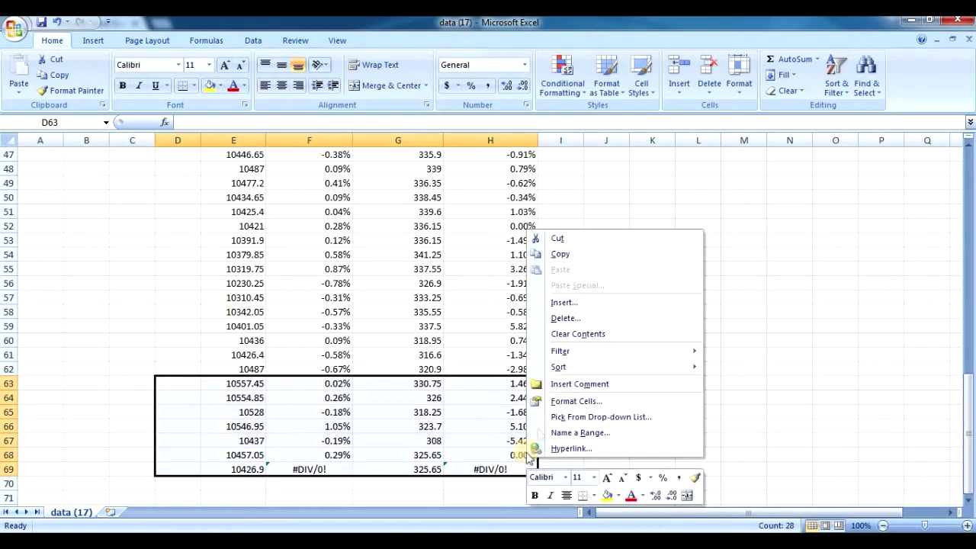
click(560, 321)
click(526, 357)
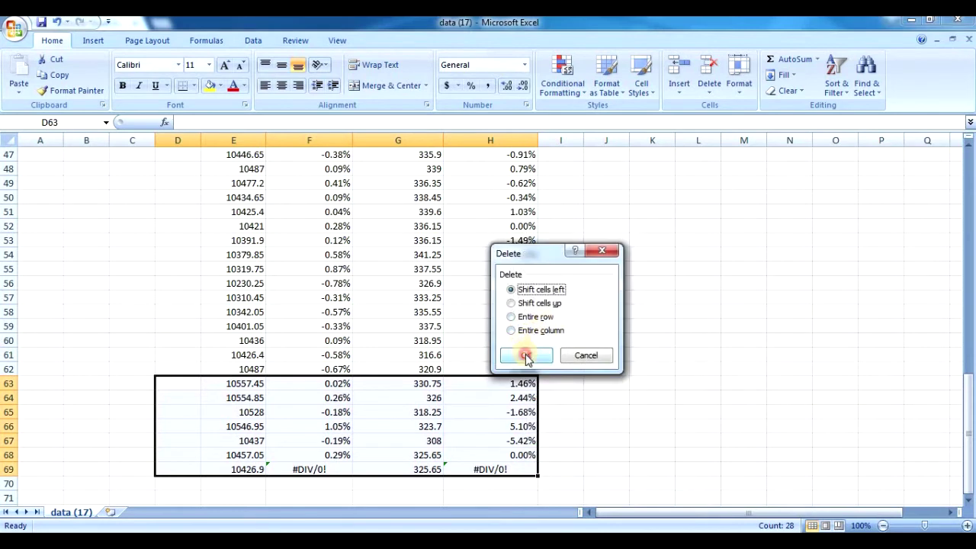
Step: Delete the #REF! cells F62, G62 and leftover E62:F62 in row 62, shifting cells left
click(303, 369)
right_click(303, 369)
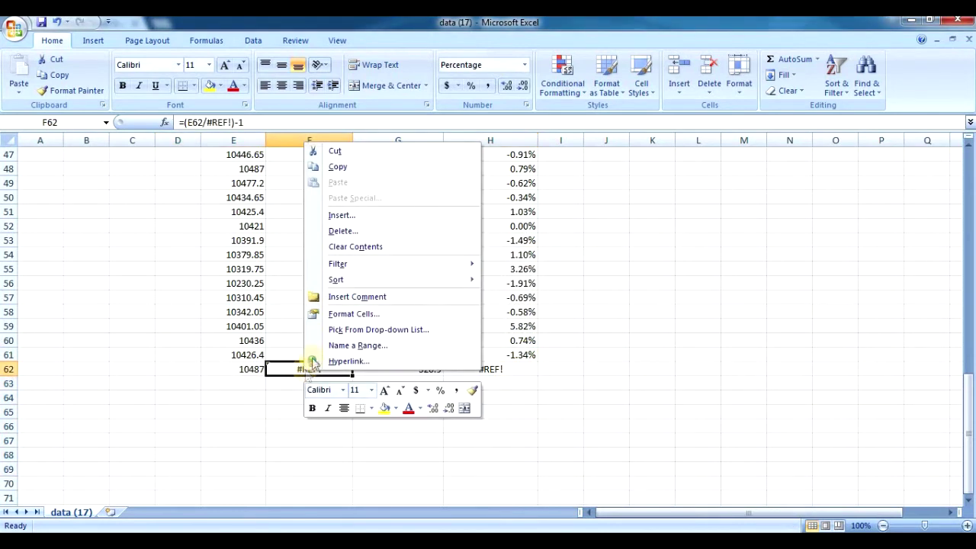
click(337, 229)
click(304, 276)
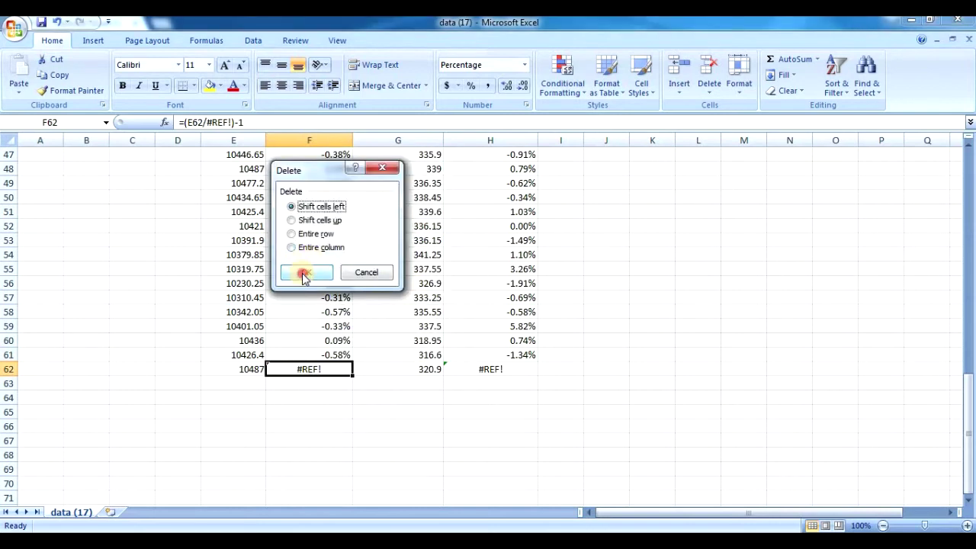
click(403, 370)
right_click(404, 370)
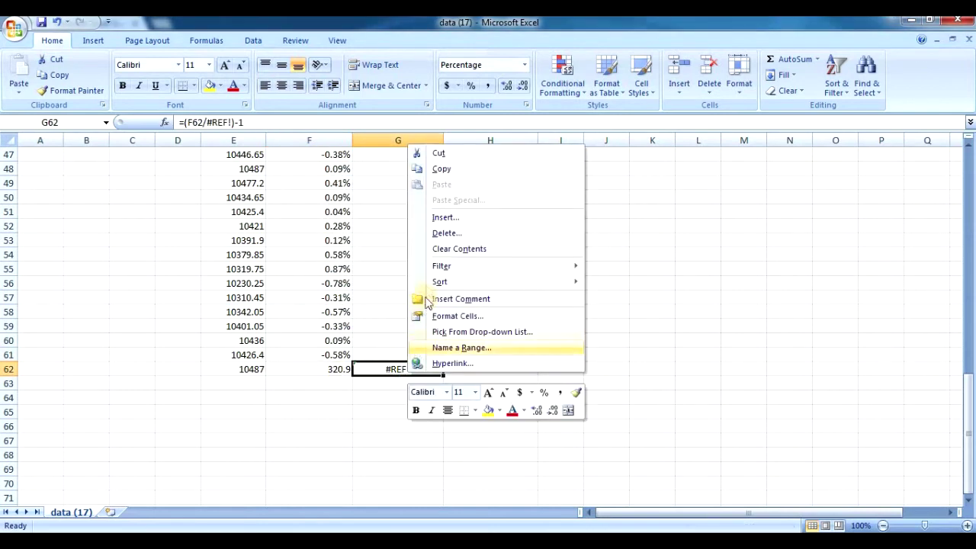
click(444, 233)
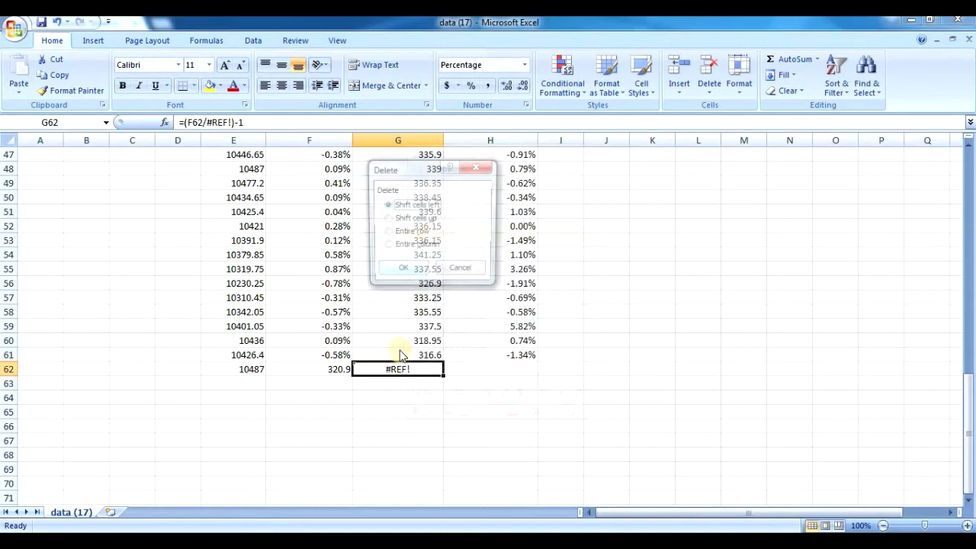
click(398, 268)
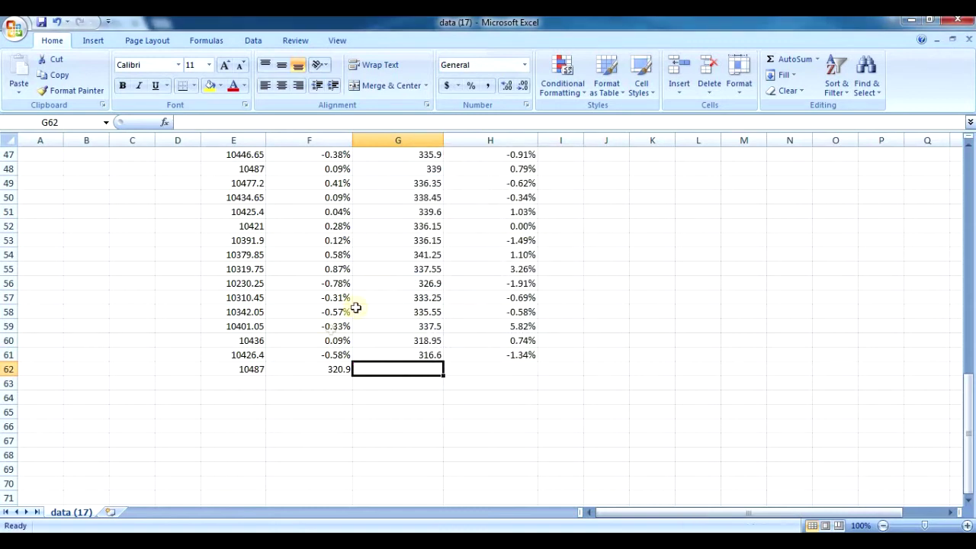
drag(242, 369, 309, 374)
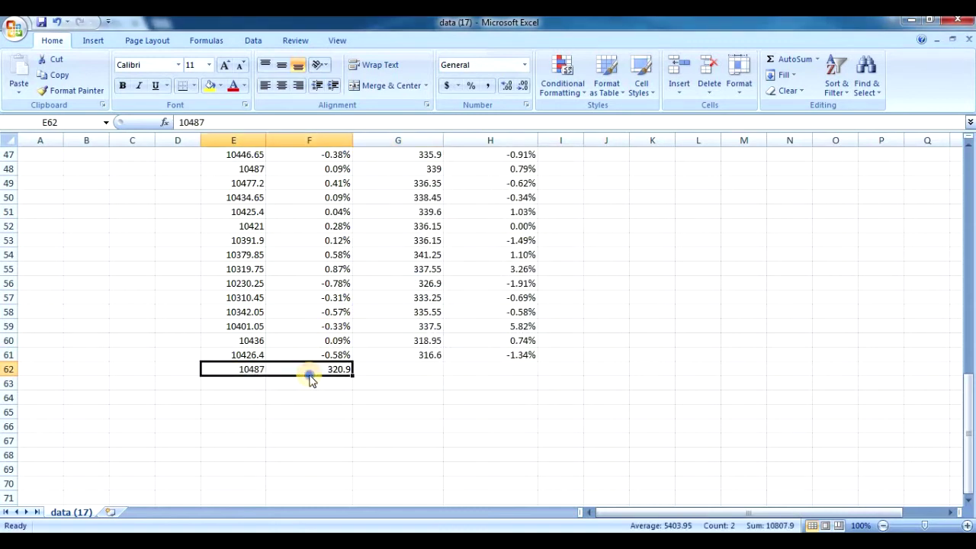
right_click(320, 372)
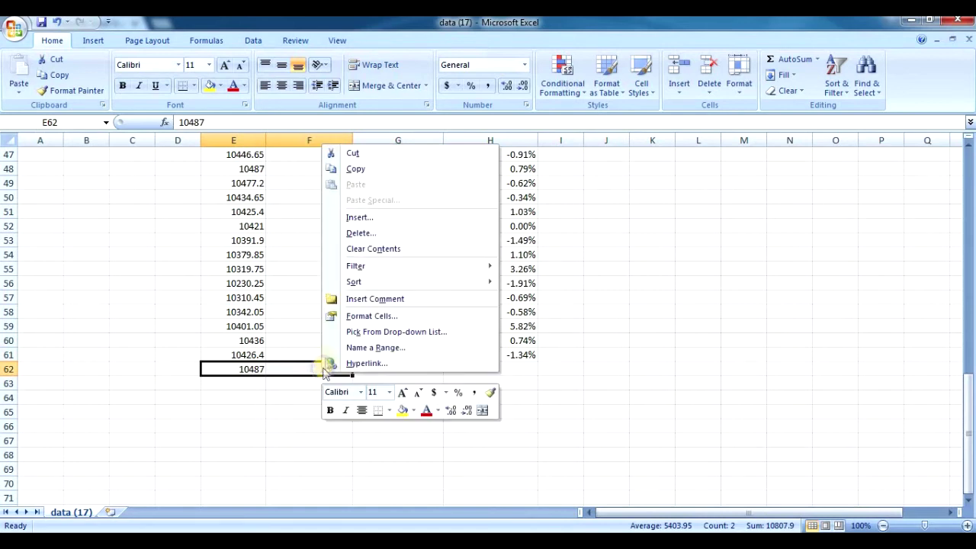
click(361, 232)
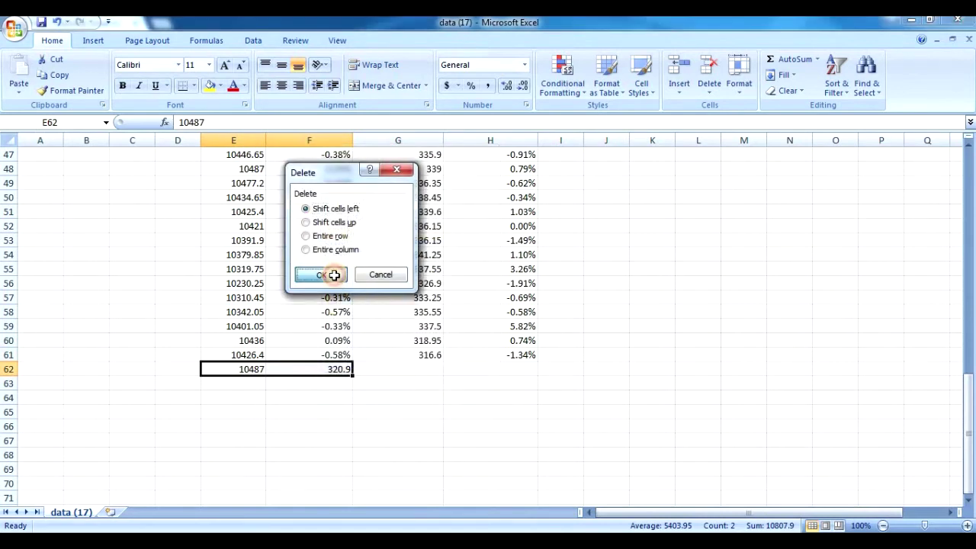
click(334, 276)
Step: Delete the #REF! cells F61 and G61, shifting cells left
click(325, 356)
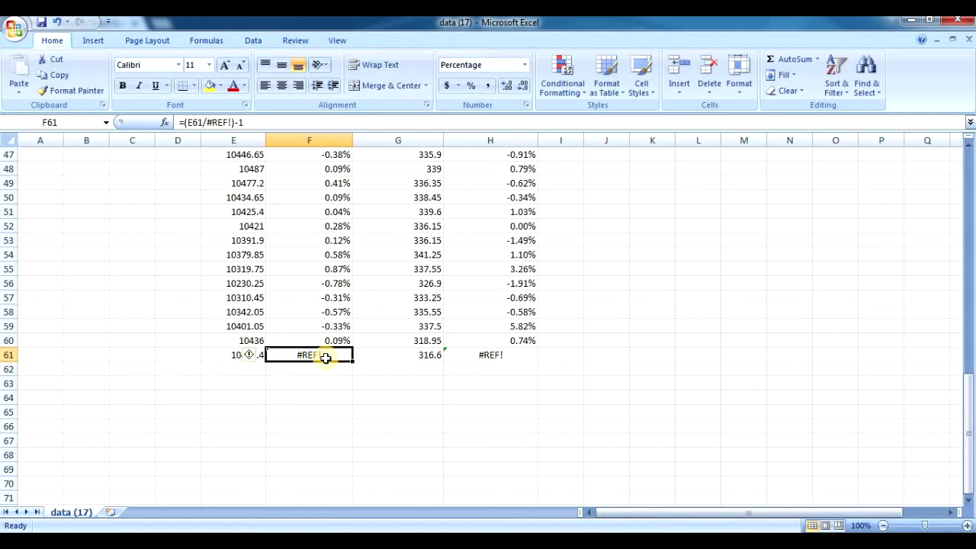
right_click(325, 357)
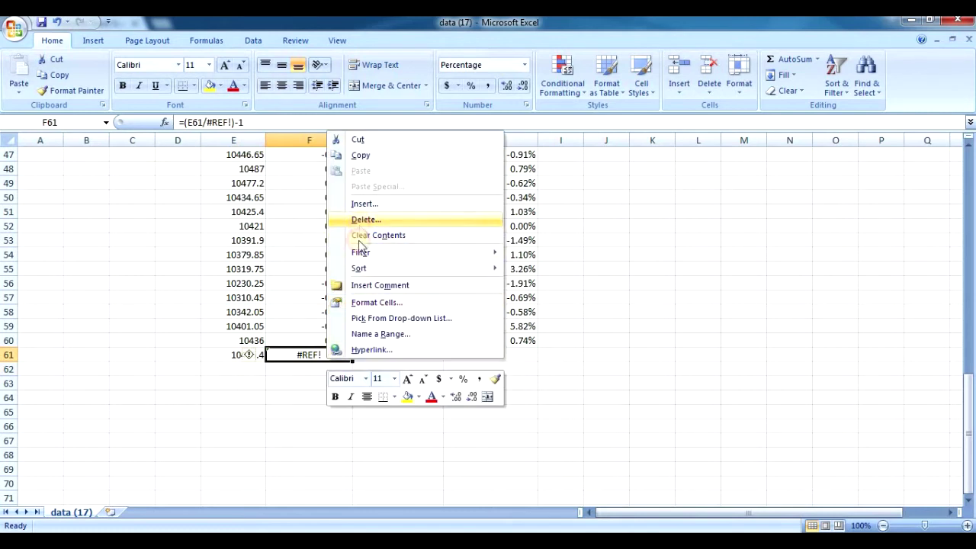
click(363, 220)
click(326, 261)
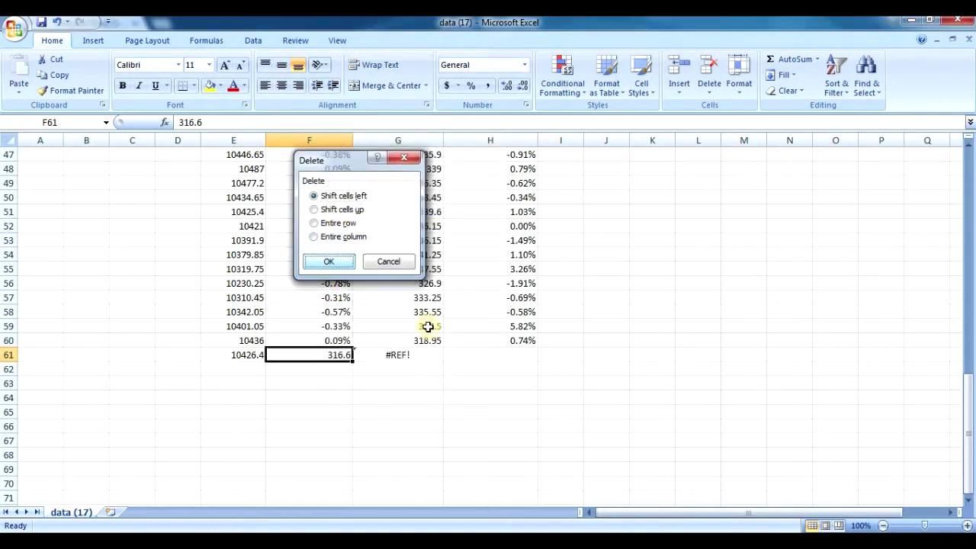
click(398, 357)
right_click(397, 356)
click(431, 219)
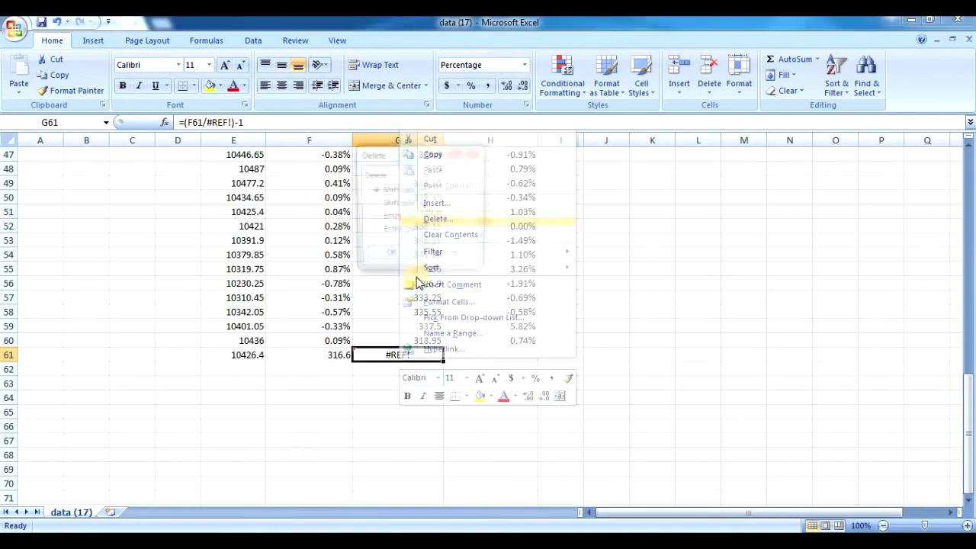
click(381, 255)
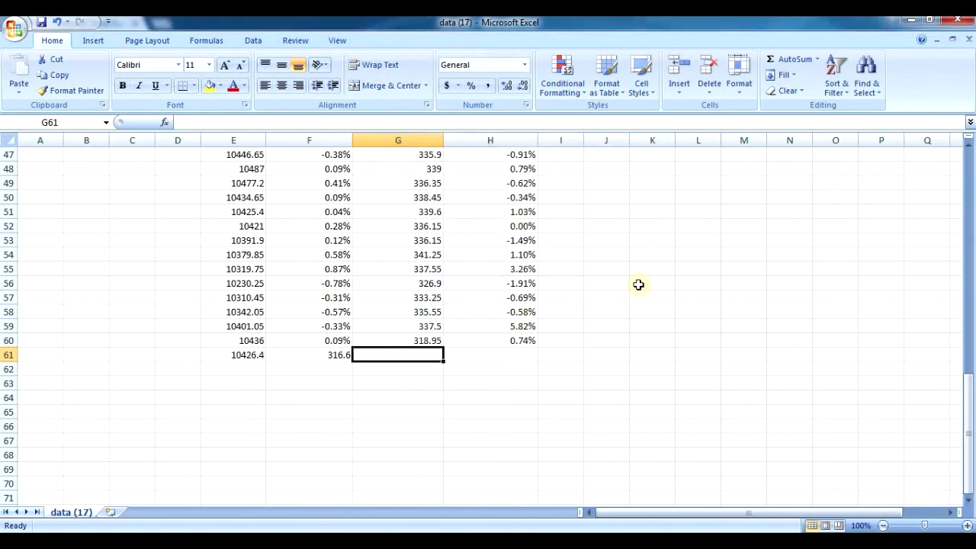
Step: Widen column I at the top of the sheet
scroll(638, 285, up, 7)
scroll(634, 279, up, 3)
scroll(631, 272, up, 5)
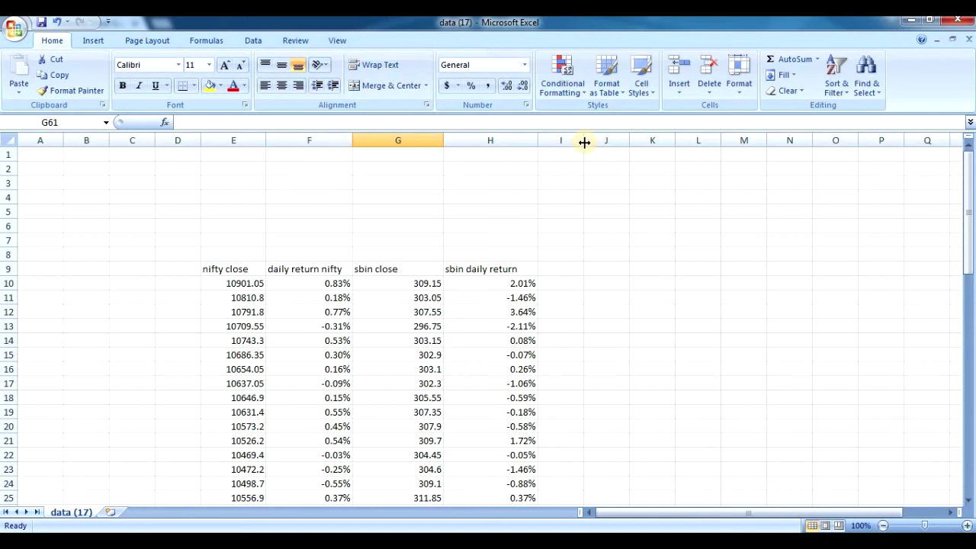
drag(584, 142, 646, 142)
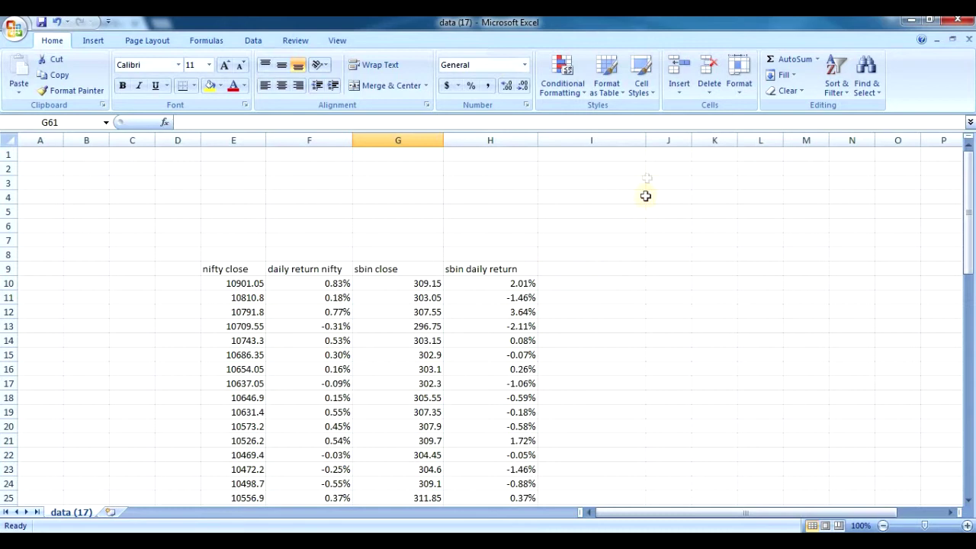
drag(645, 143, 664, 143)
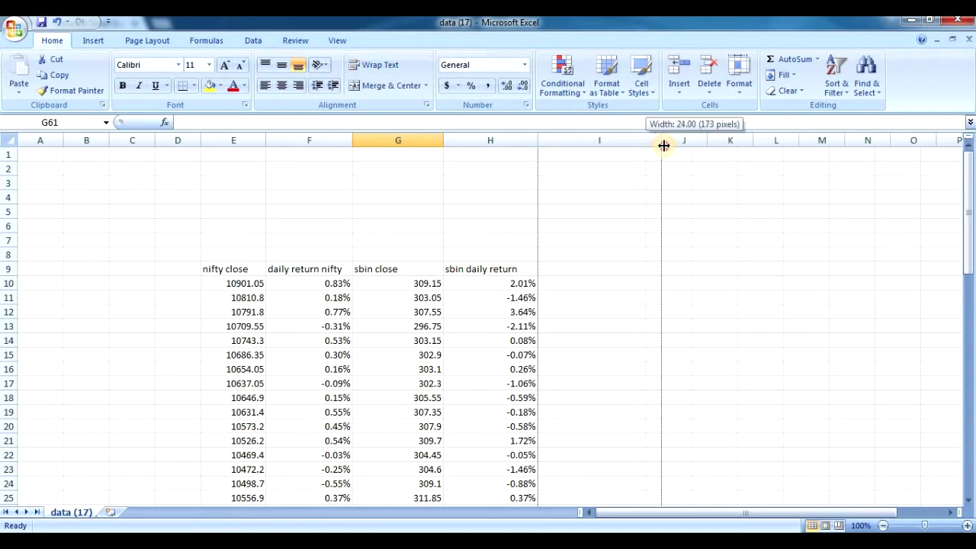
Step: Enter the heading 'beta value' in cell I9
click(598, 270)
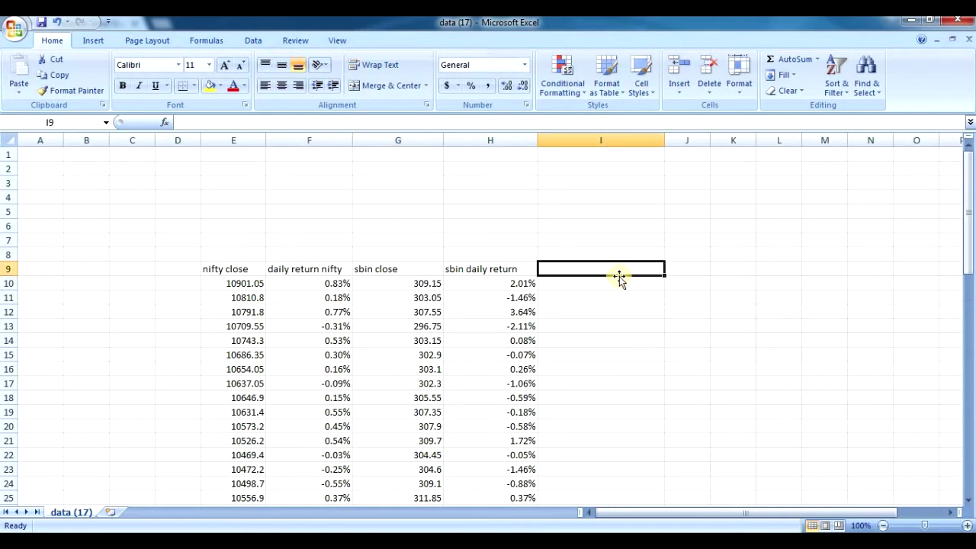
text(bta)
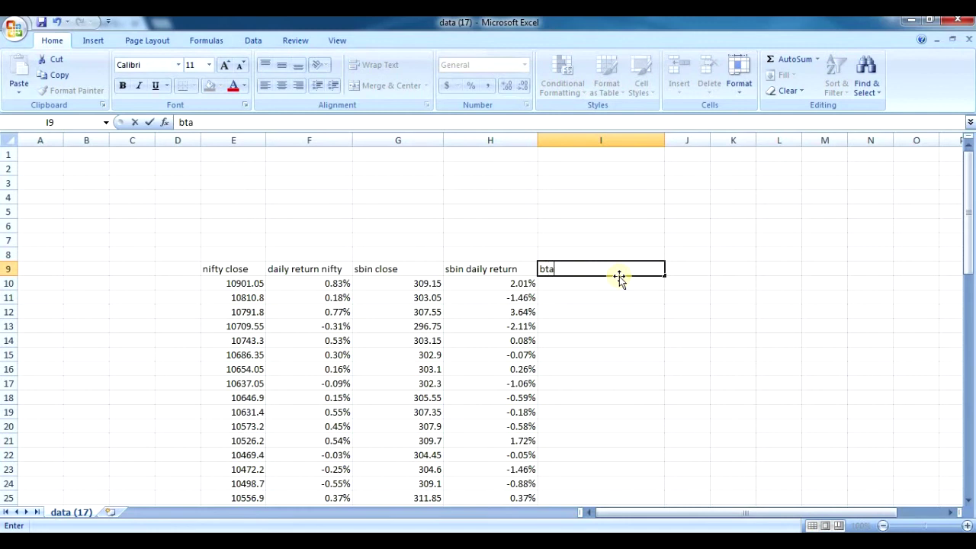
key(BackSpace)
key(BackSpace)
text(e)
text(ta)
text( va)
text(lue)
click(645, 299)
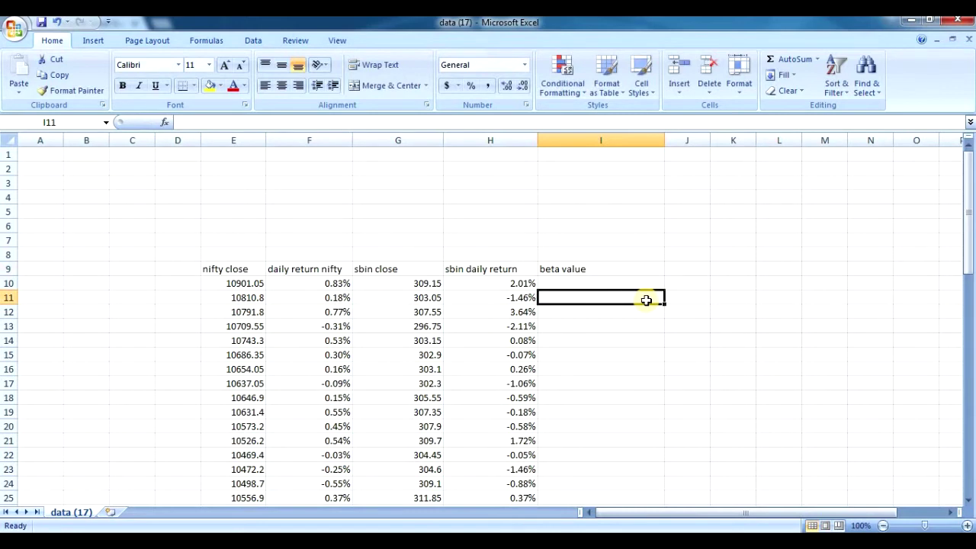
Step: Enter =SLOPE(H10:H40,F10:F40) in I11 to compute a beta of about 1.643
text(=)
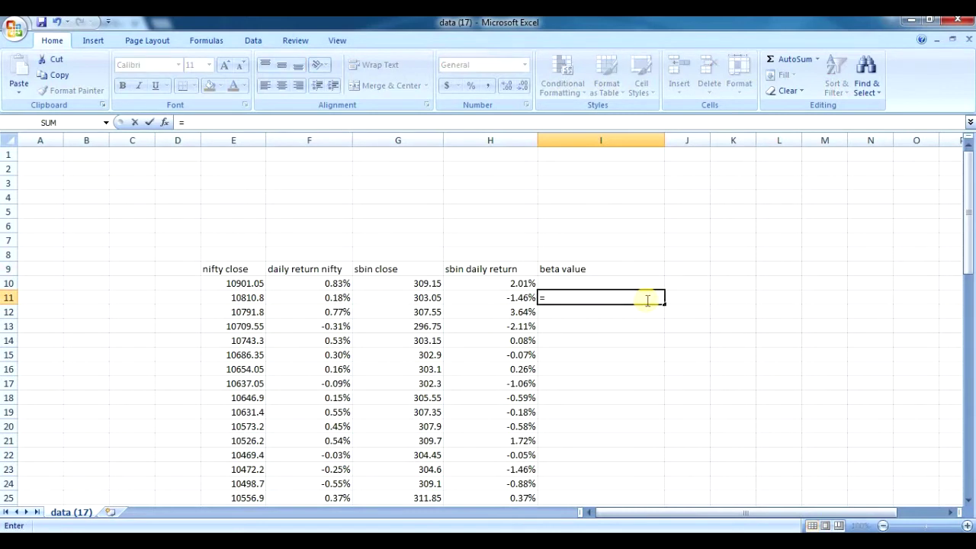
text(s)
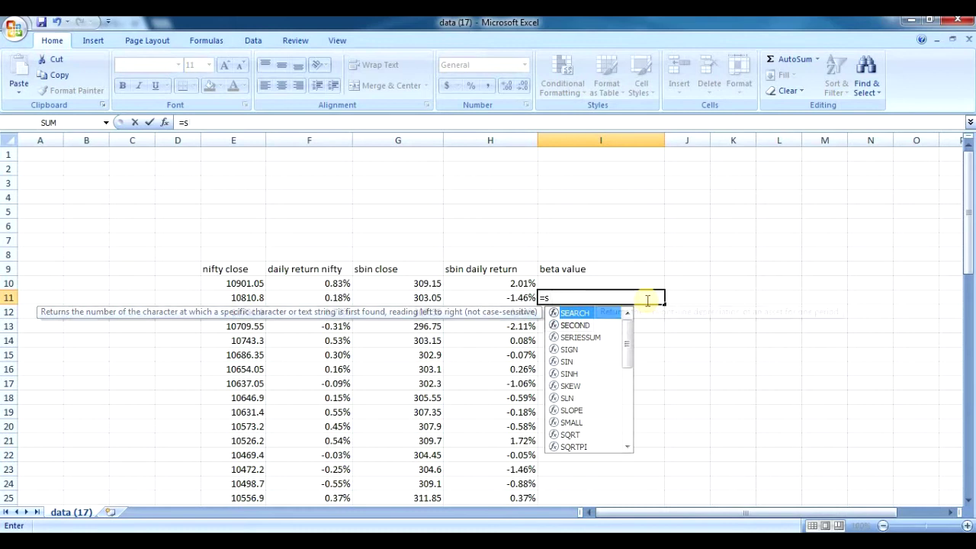
text(lope)
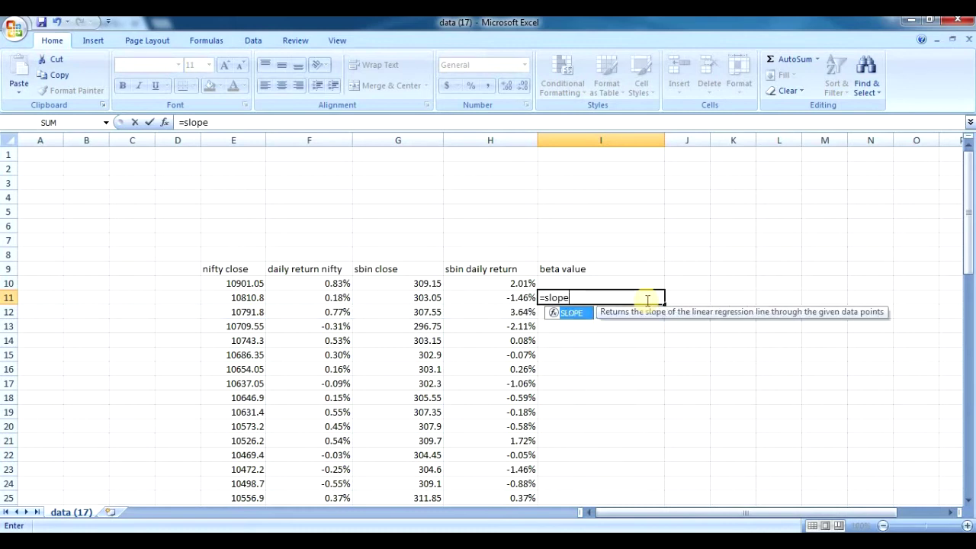
text(()
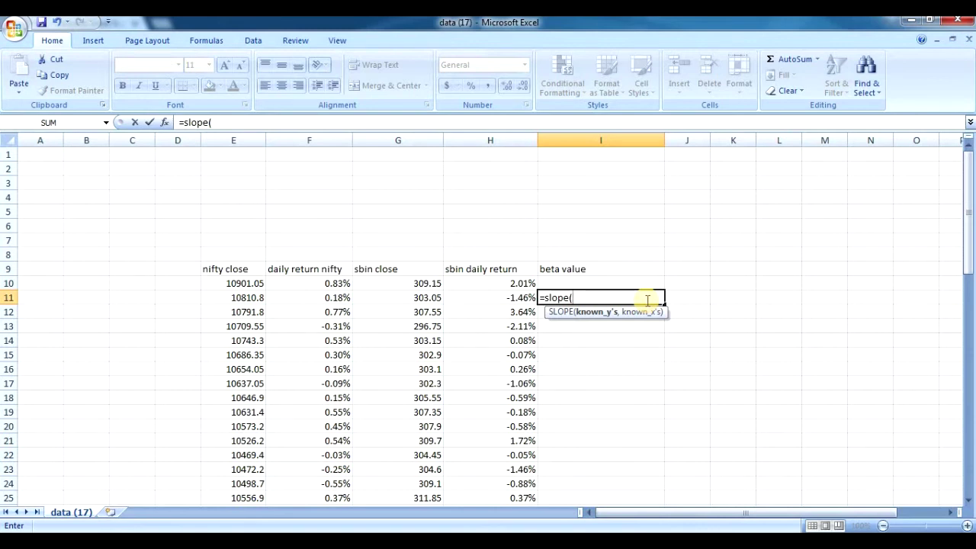
text(h)
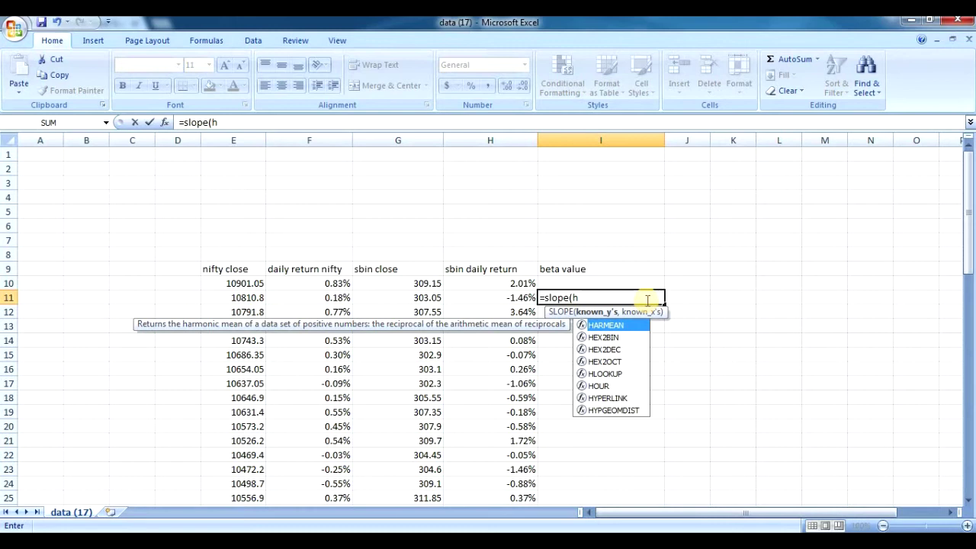
text(10:)
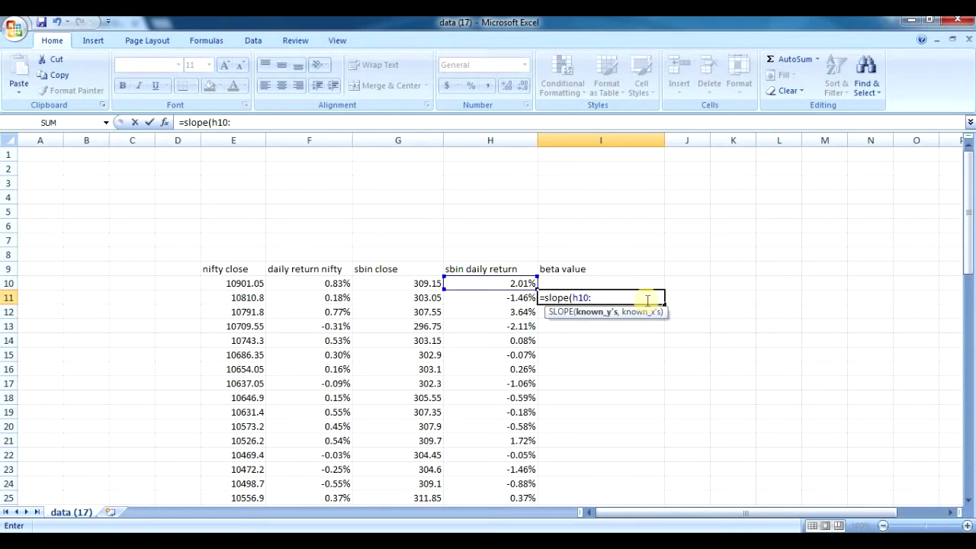
text(h)
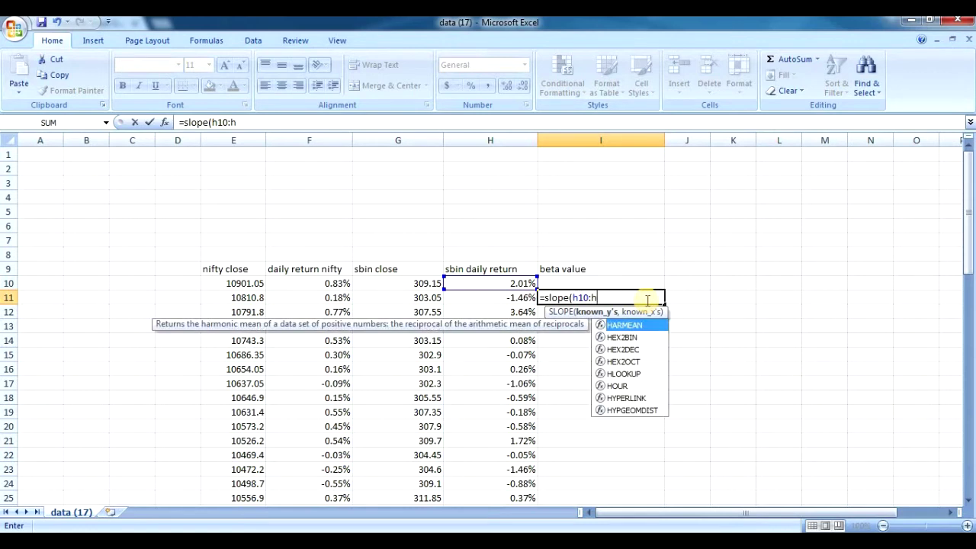
text(40)
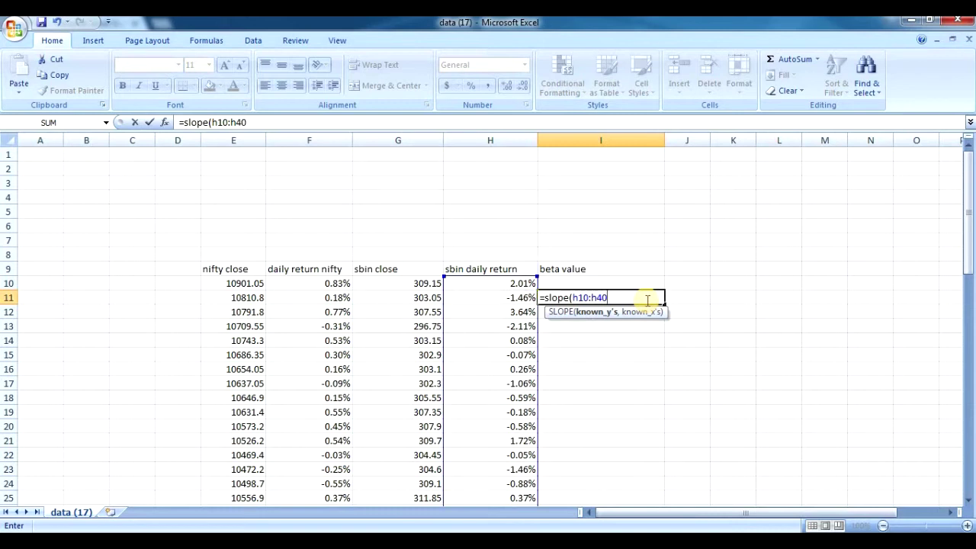
text(,)
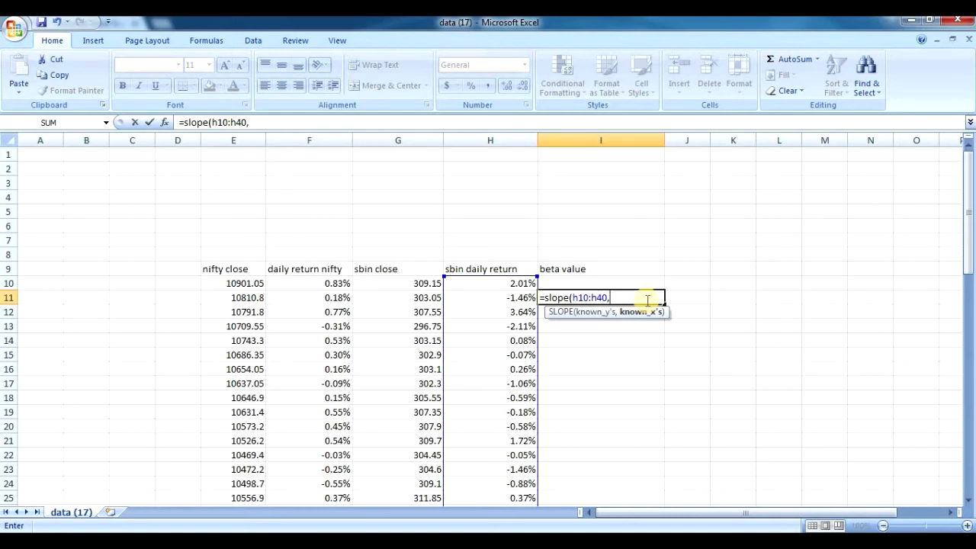
text(f)
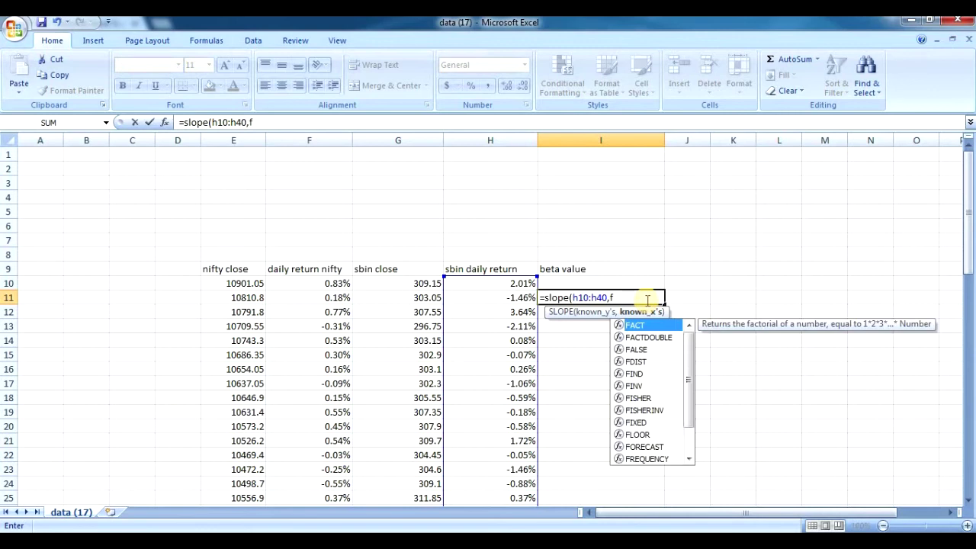
text(10)
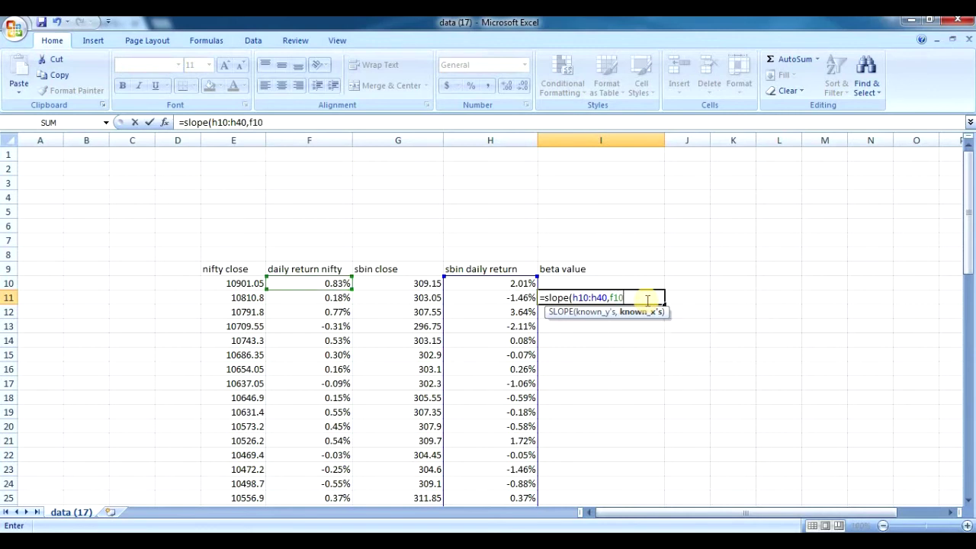
text(:)
text(f)
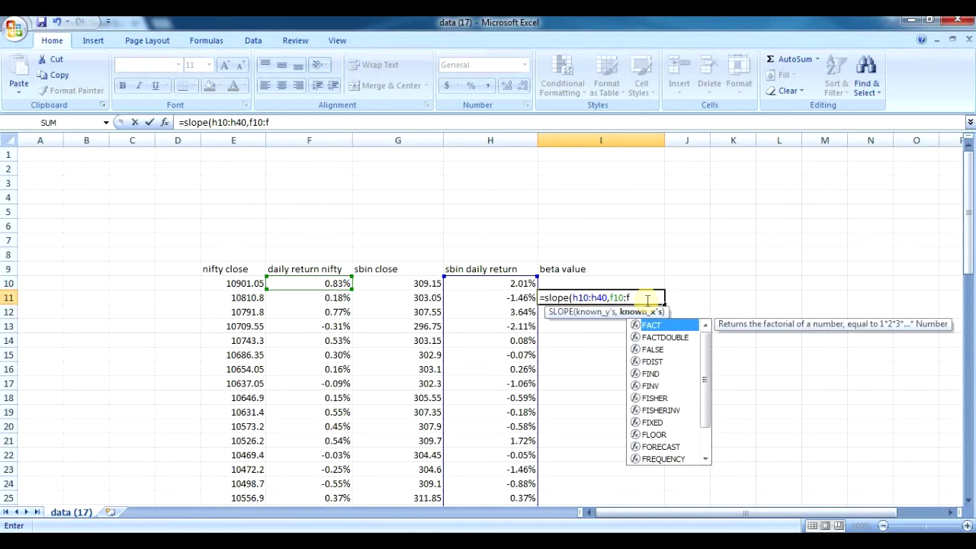
text(40)
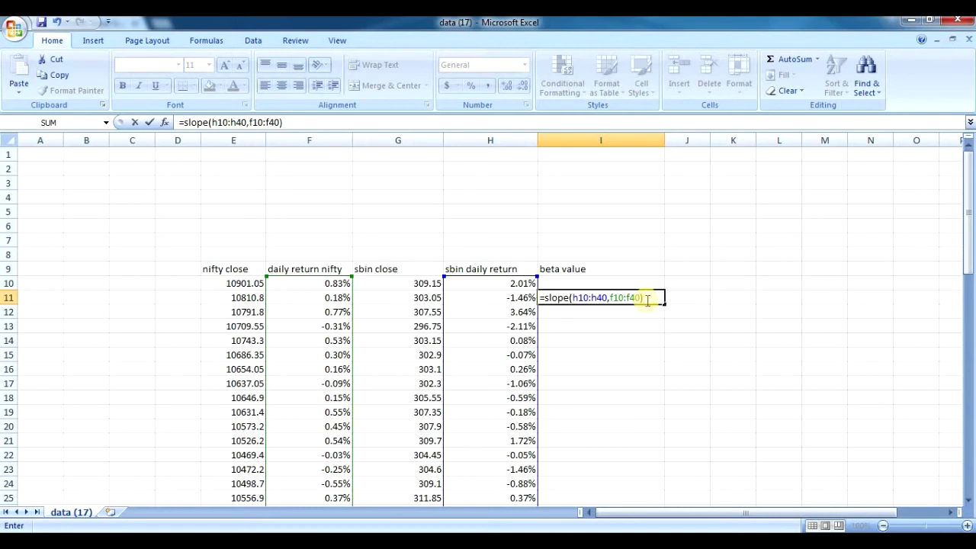
key(Return)
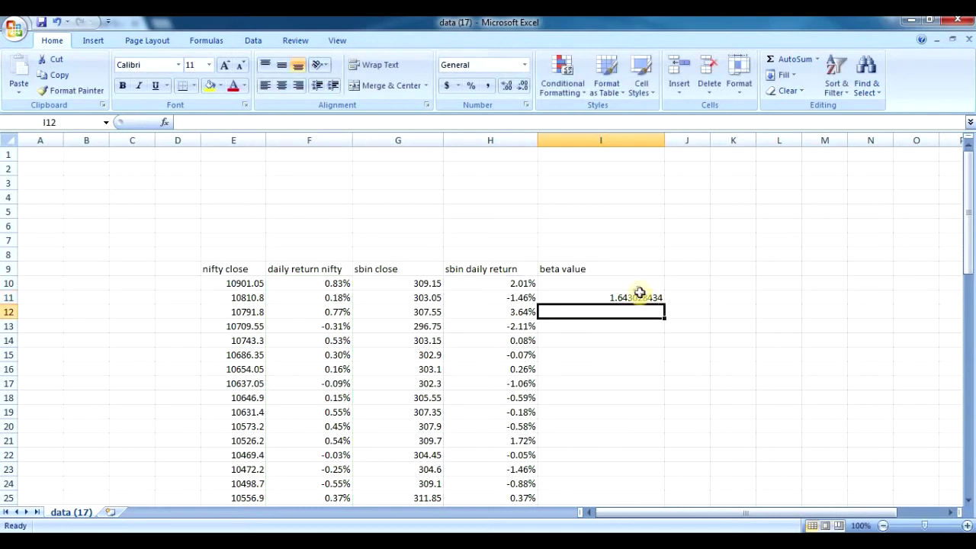
Step: Reduce the decimals of the beta in I11 until it displays 1.6
click(635, 299)
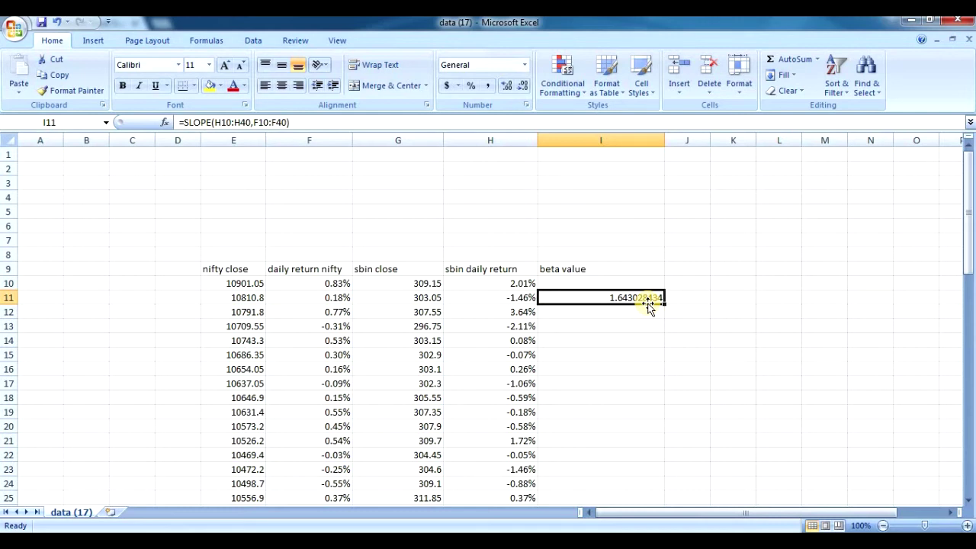
click(518, 89)
click(518, 89)
click(518, 88)
click(519, 88)
click(518, 88)
click(518, 88)
click(519, 89)
click(519, 88)
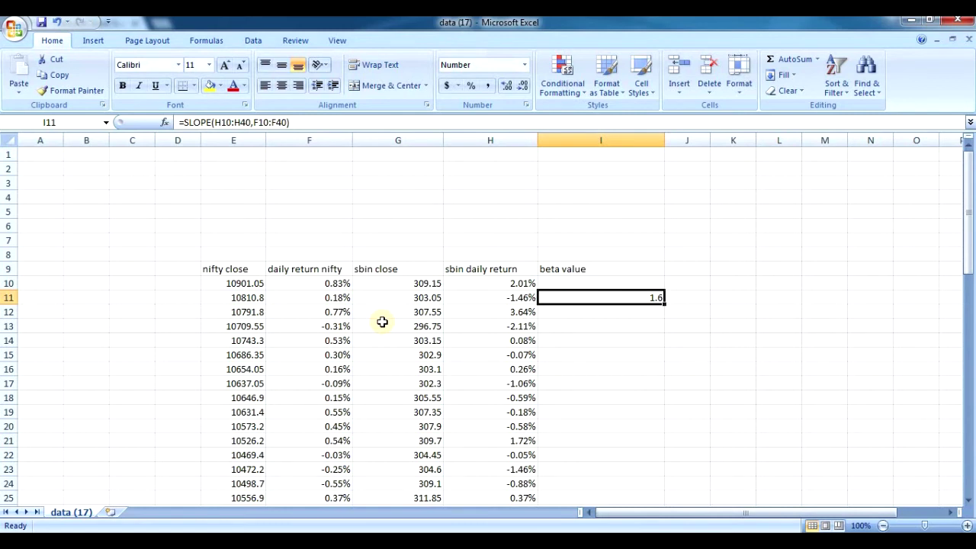
click(230, 242)
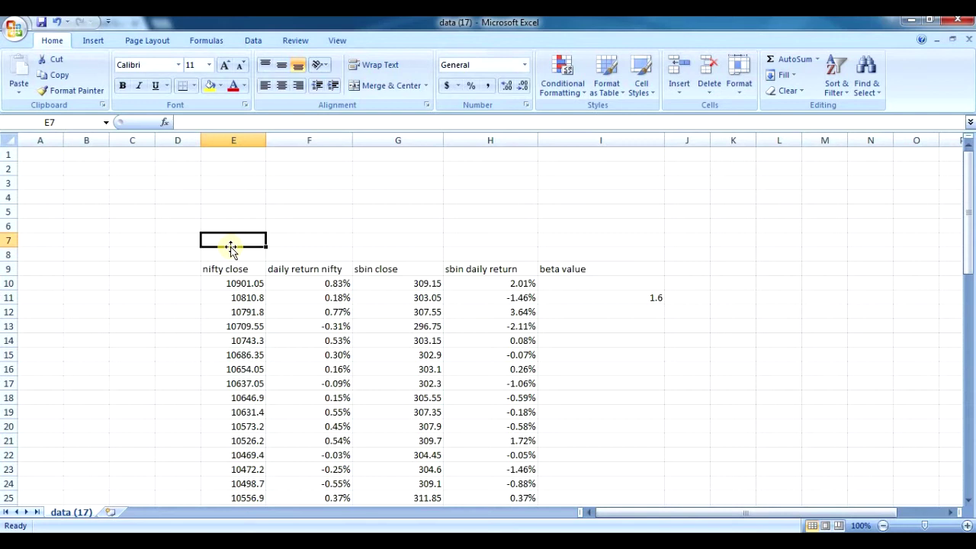
Step: Enter the label 'rs 1/-' in E7 and type 'rs 1.6/-' into I7
text(s)
key(BackSpace)
text(r)
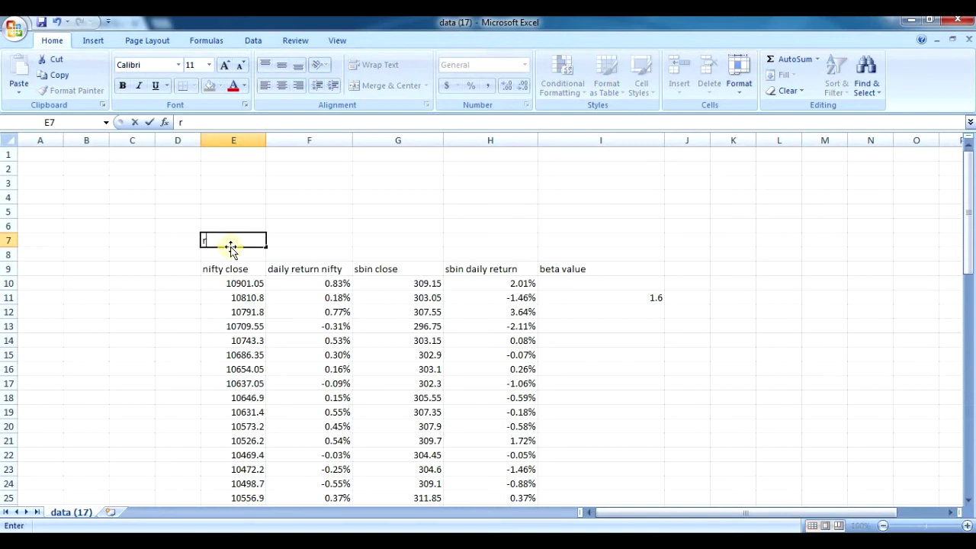
text(s 1/-)
click(592, 240)
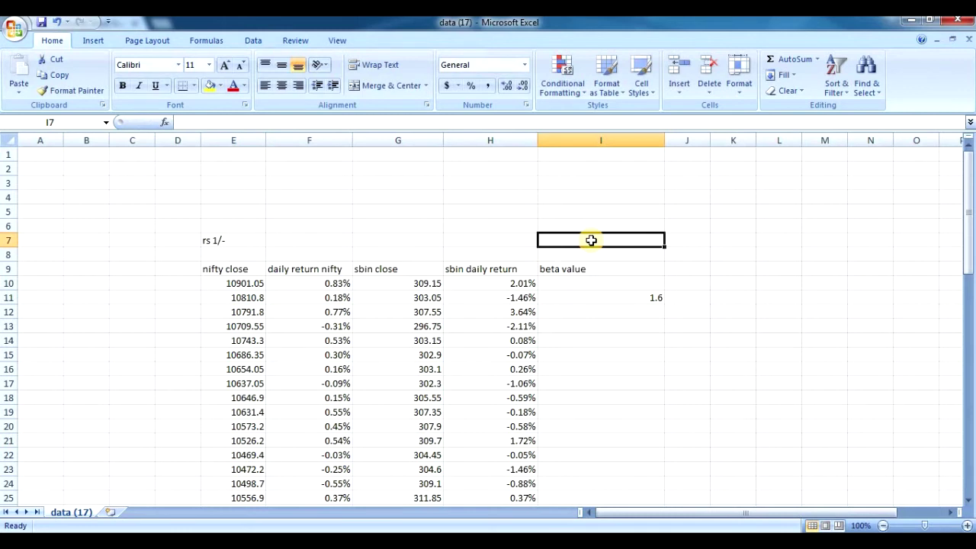
text(rs)
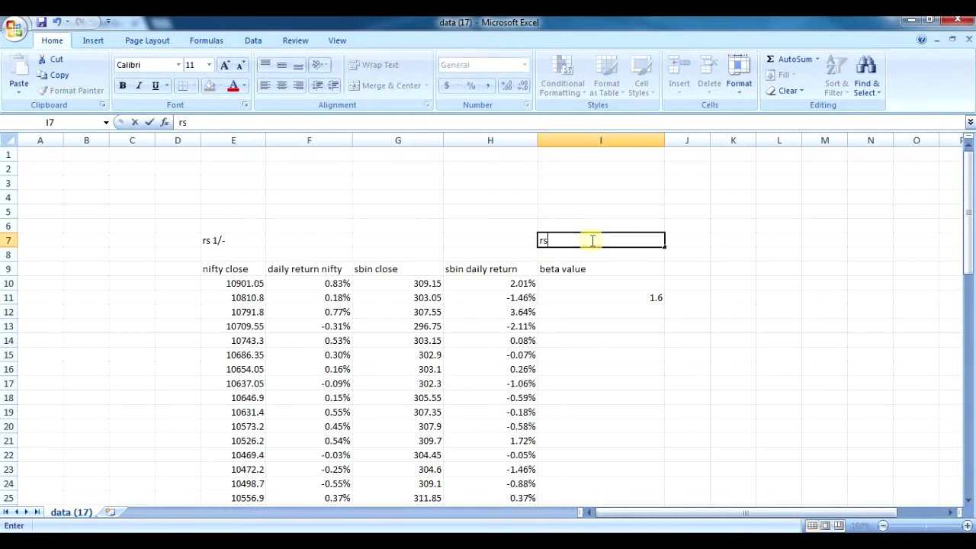
text( 1.6)
text(/-)
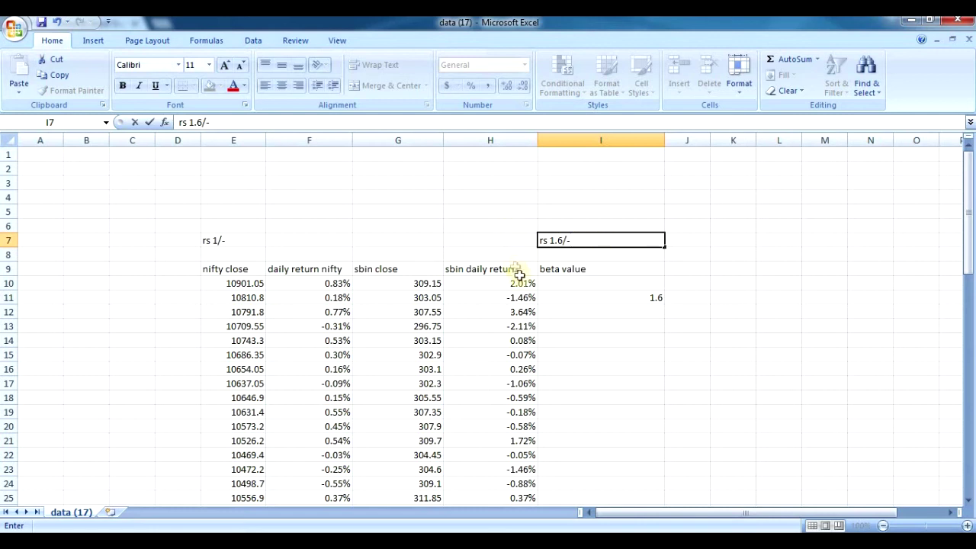
Step: Commit the 'rs 1.6/-' label in cell I7
click(625, 299)
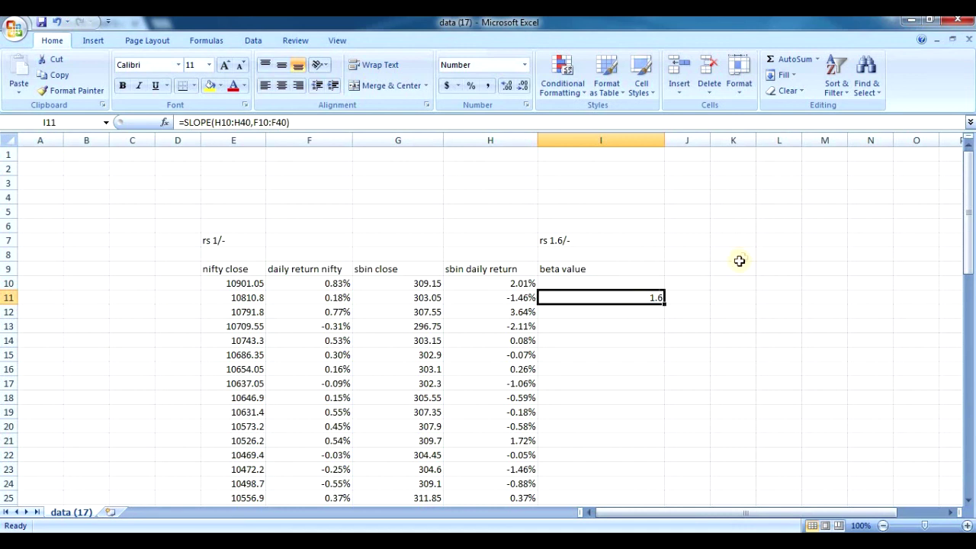
scroll(738, 261, down, 2)
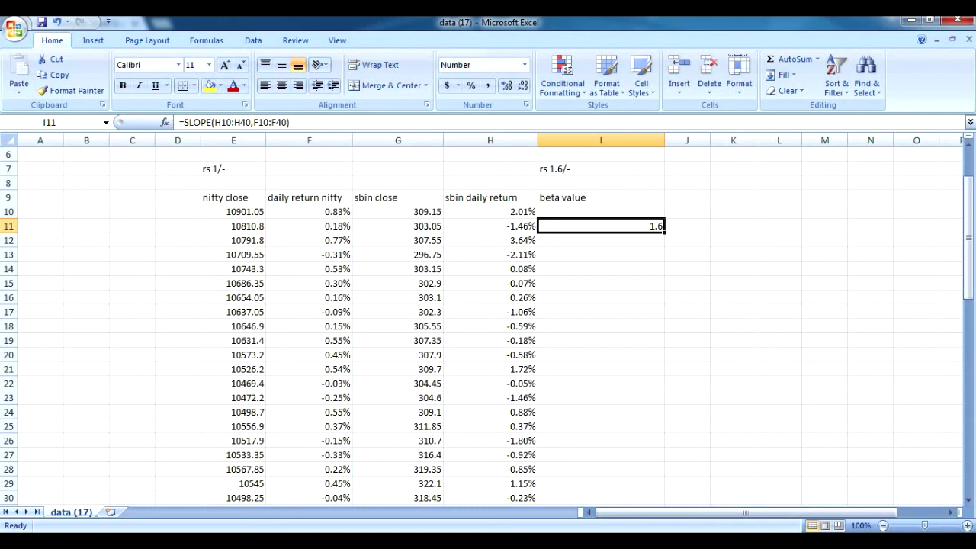
click(744, 520)
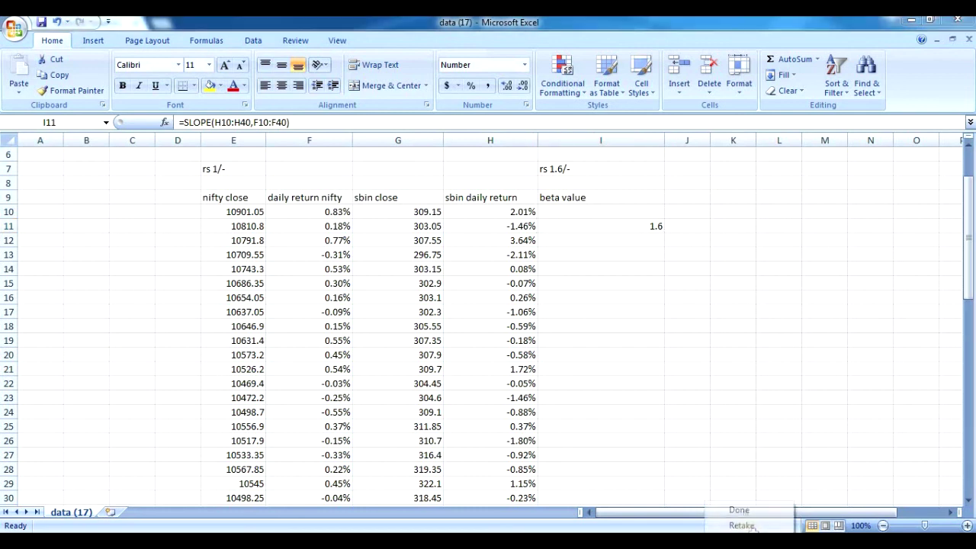
click(745, 514)
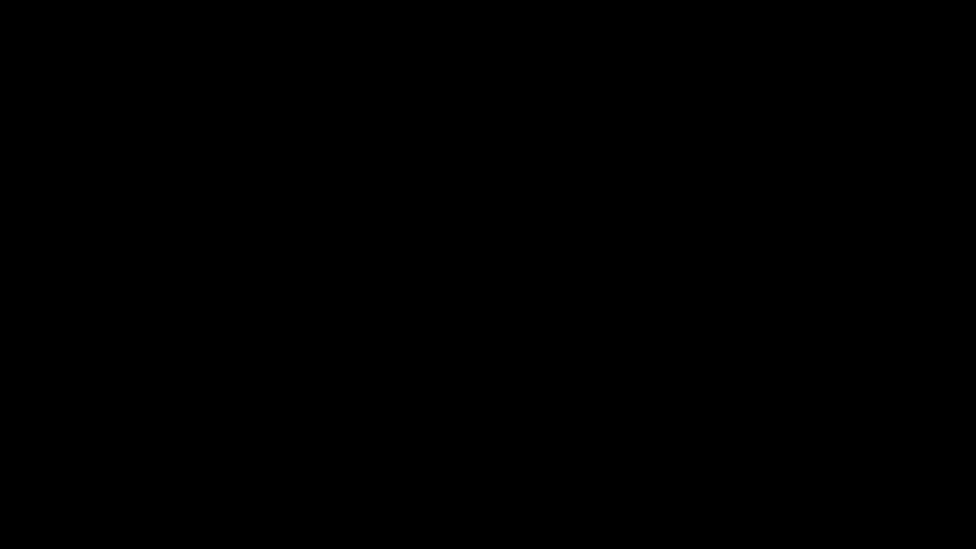